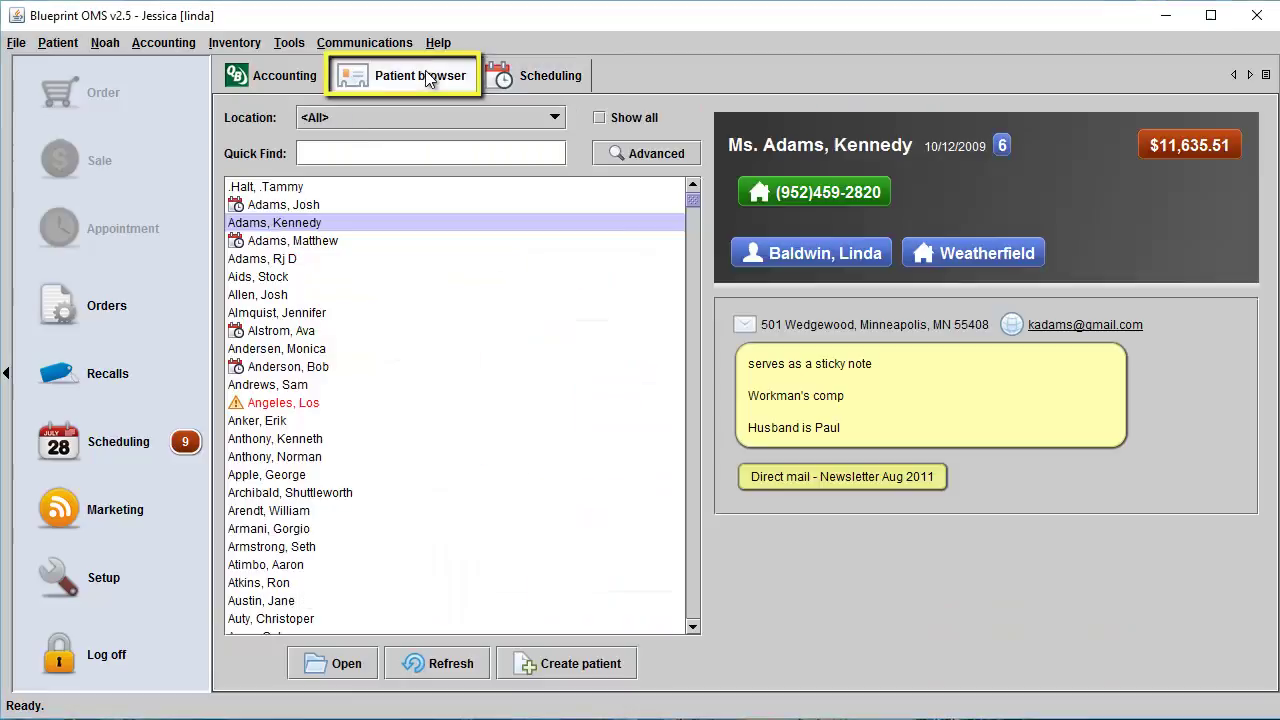
- From the highlighted patient's documents, email Invoice 4343 to the patient with the message "Note"
double_click(278, 223)
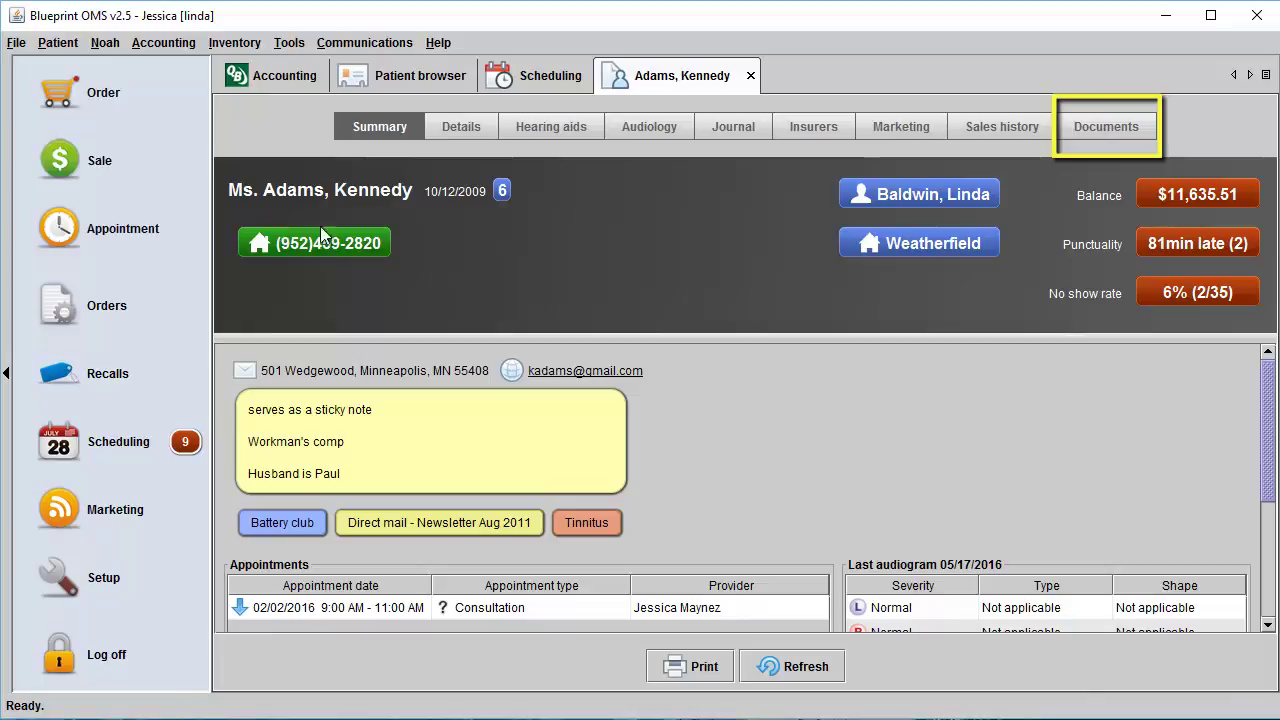
left_click(1117, 128)
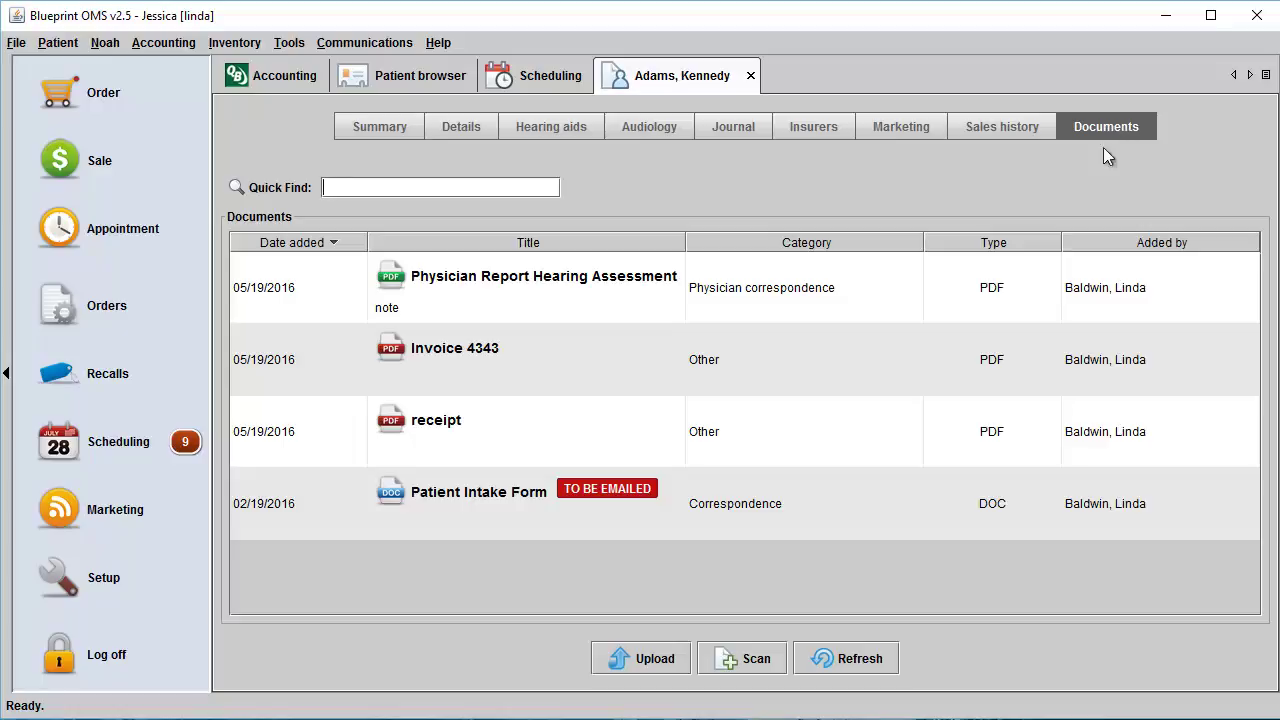
right_click(620, 368)
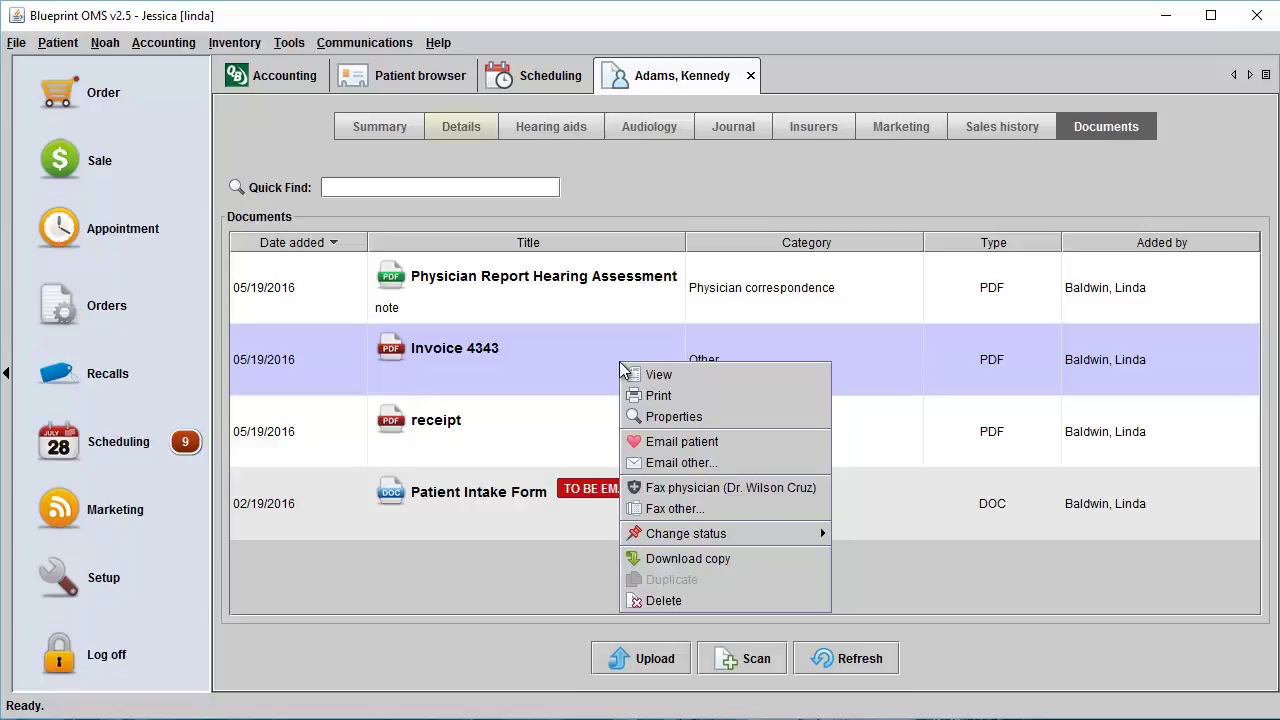
left_click(672, 443)
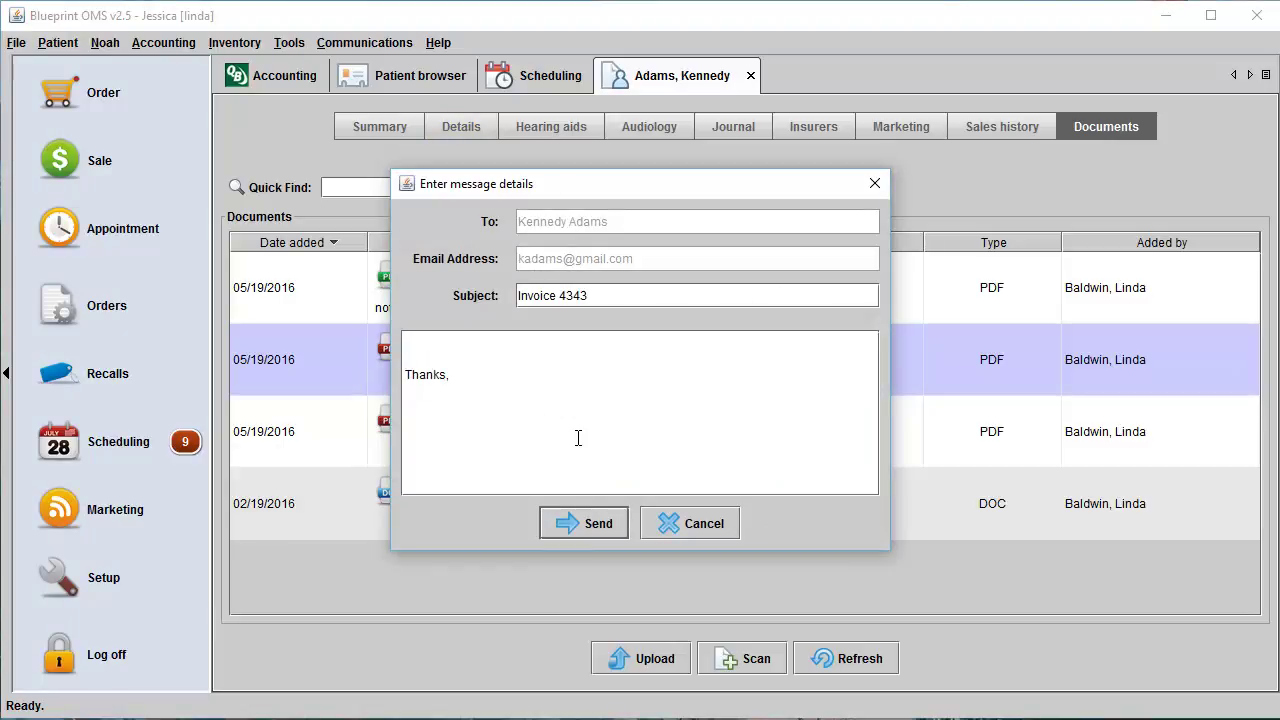
left_click(469, 336)
type("Note")
left_click(563, 524)
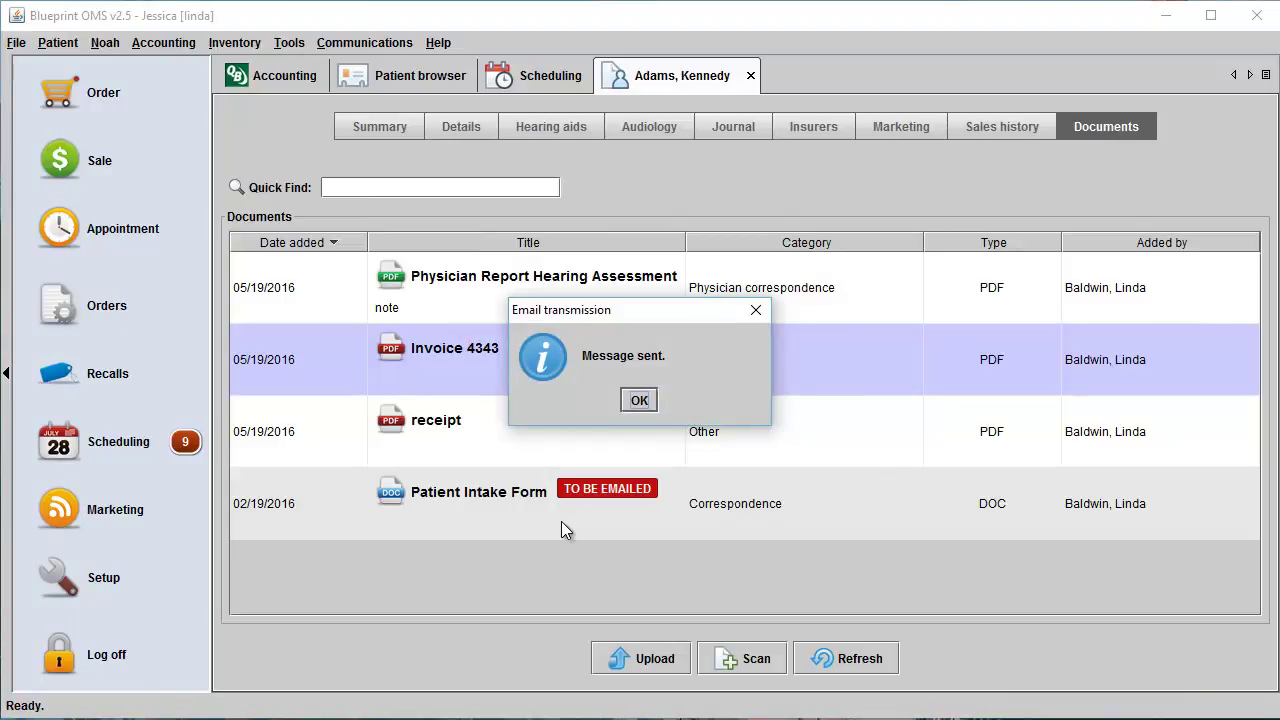
left_click(641, 401)
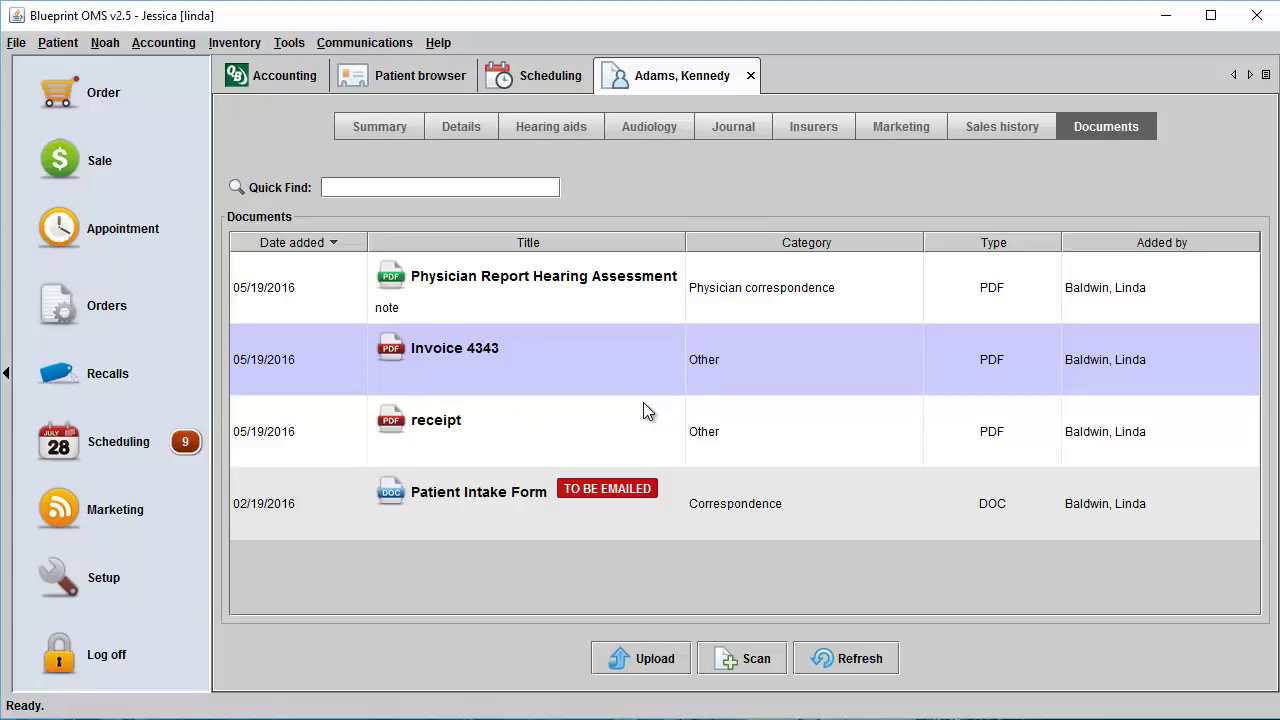
- Generate a Physician Report Hearing Assessment from the patient's 12/31/2013 audiology record
left_click(640, 128)
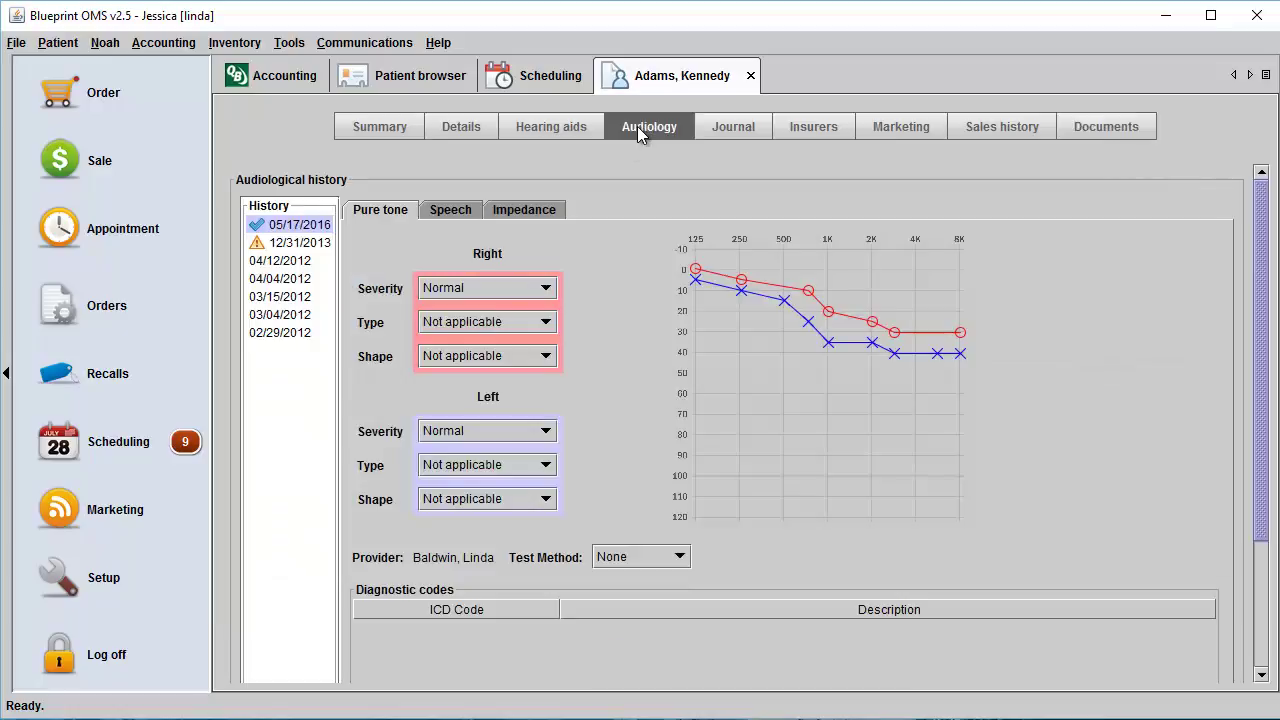
left_click(299, 245)
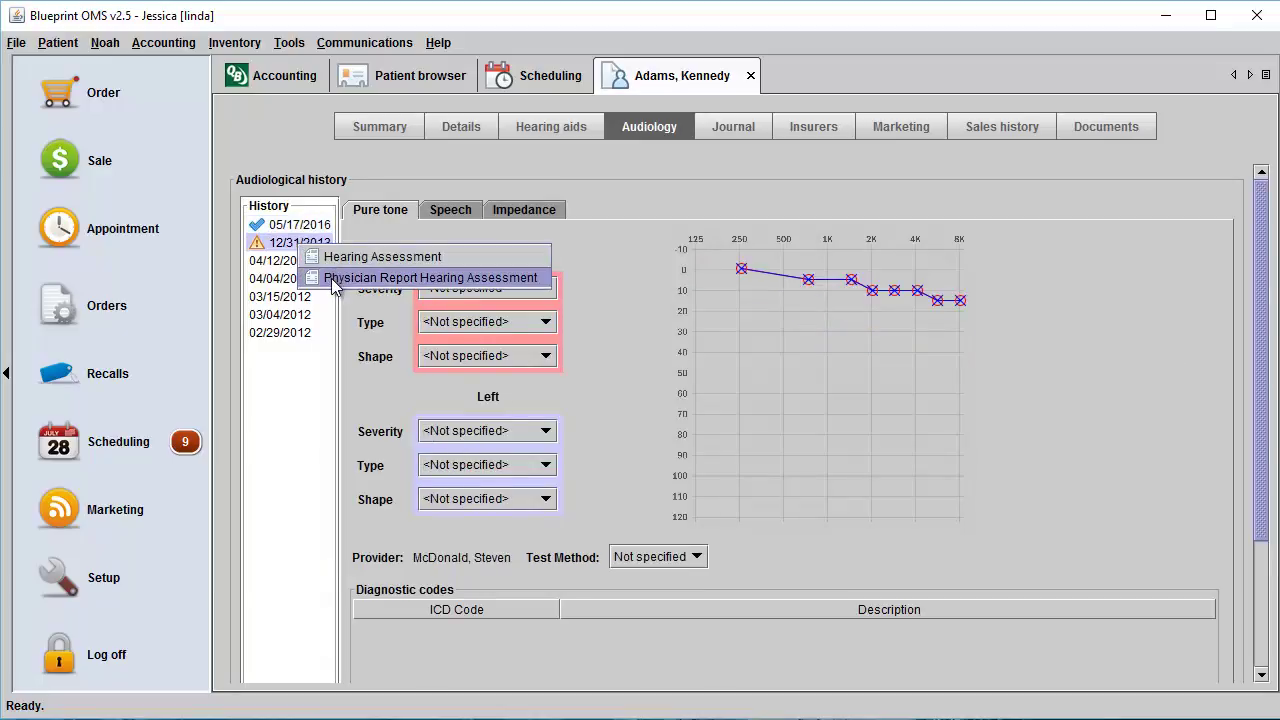
left_click(331, 278)
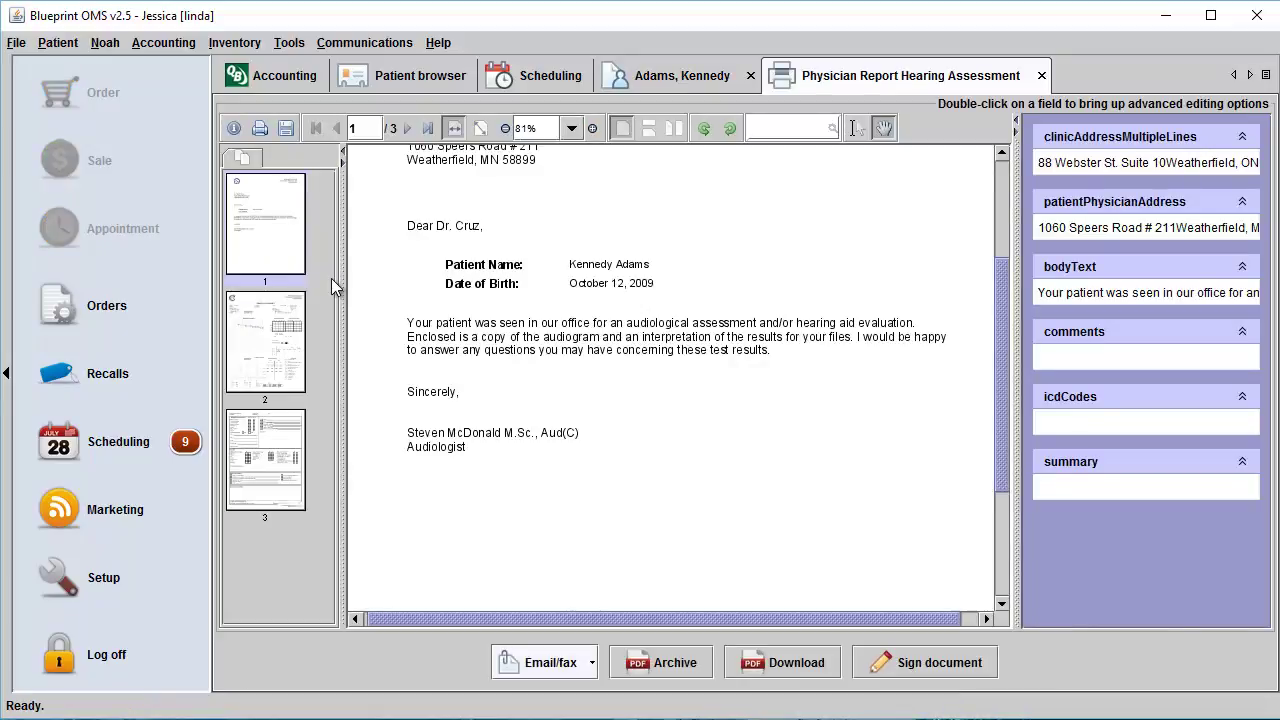
scroll(420, 330, "up", 3)
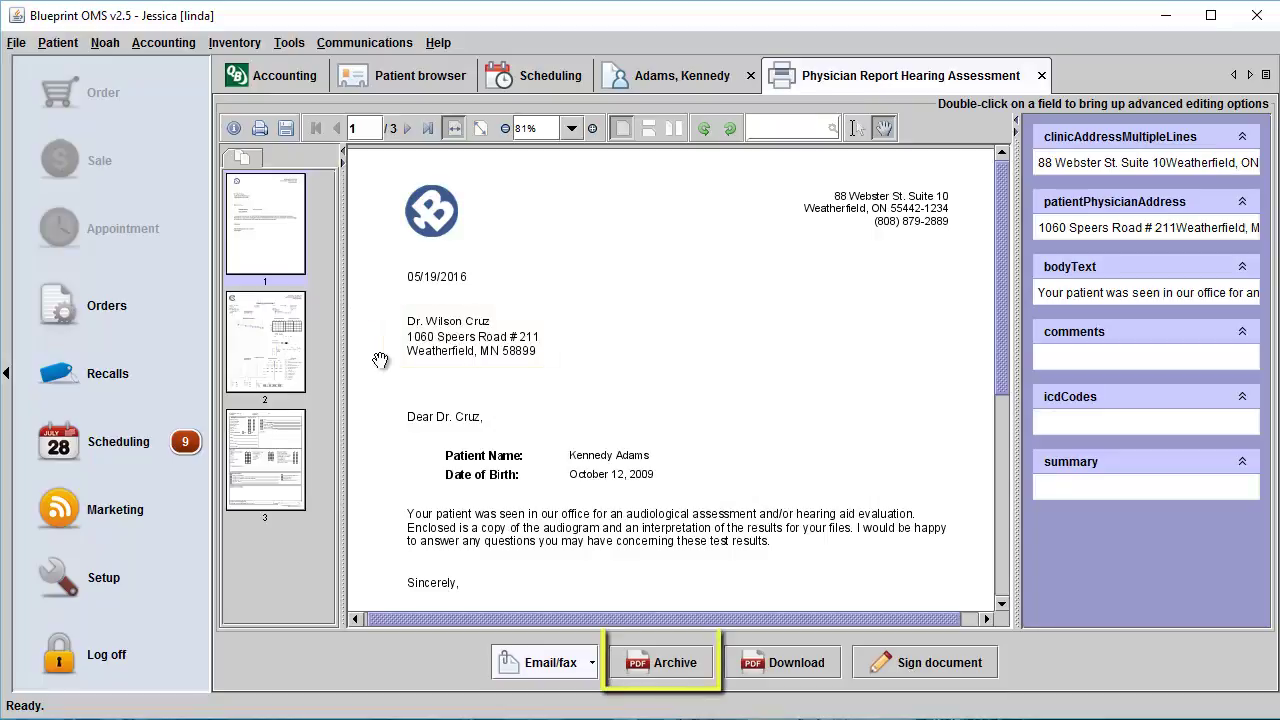
- Archive the hearing assessment report under the Physician correspondence category with the status To be Faxed
left_click(662, 665)
left_click(489, 400)
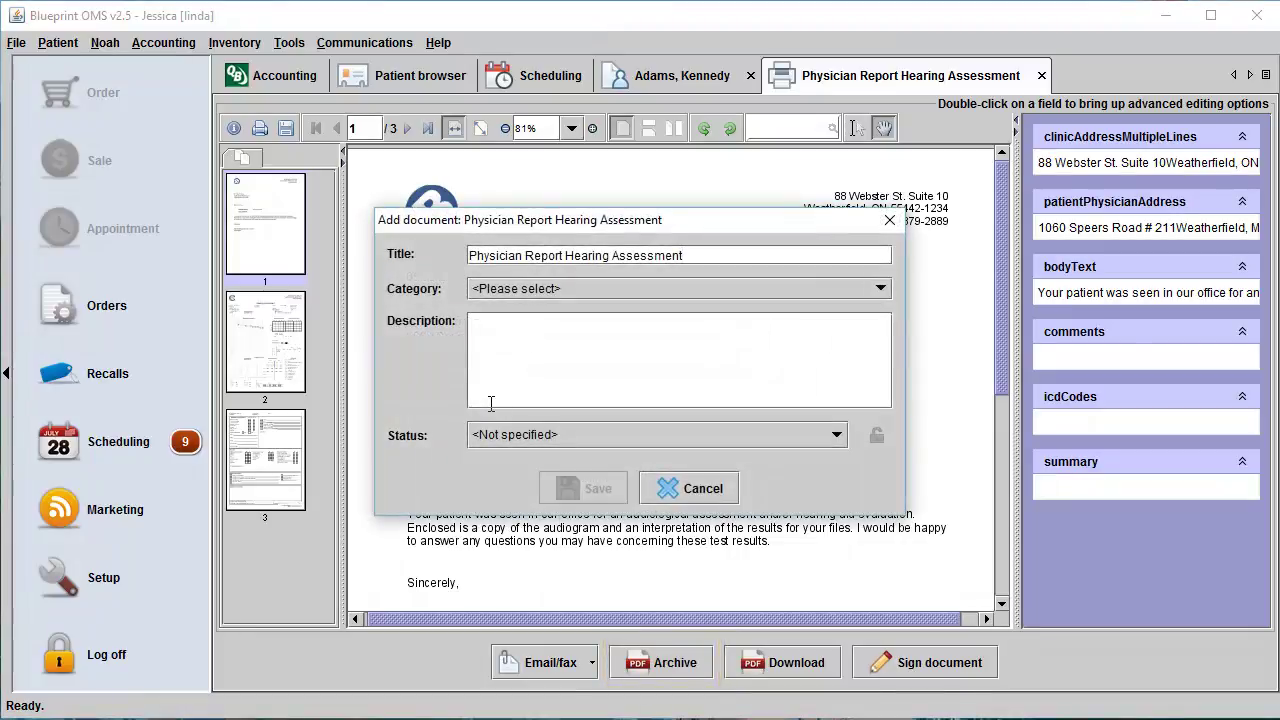
left_click(536, 288)
left_click(522, 508)
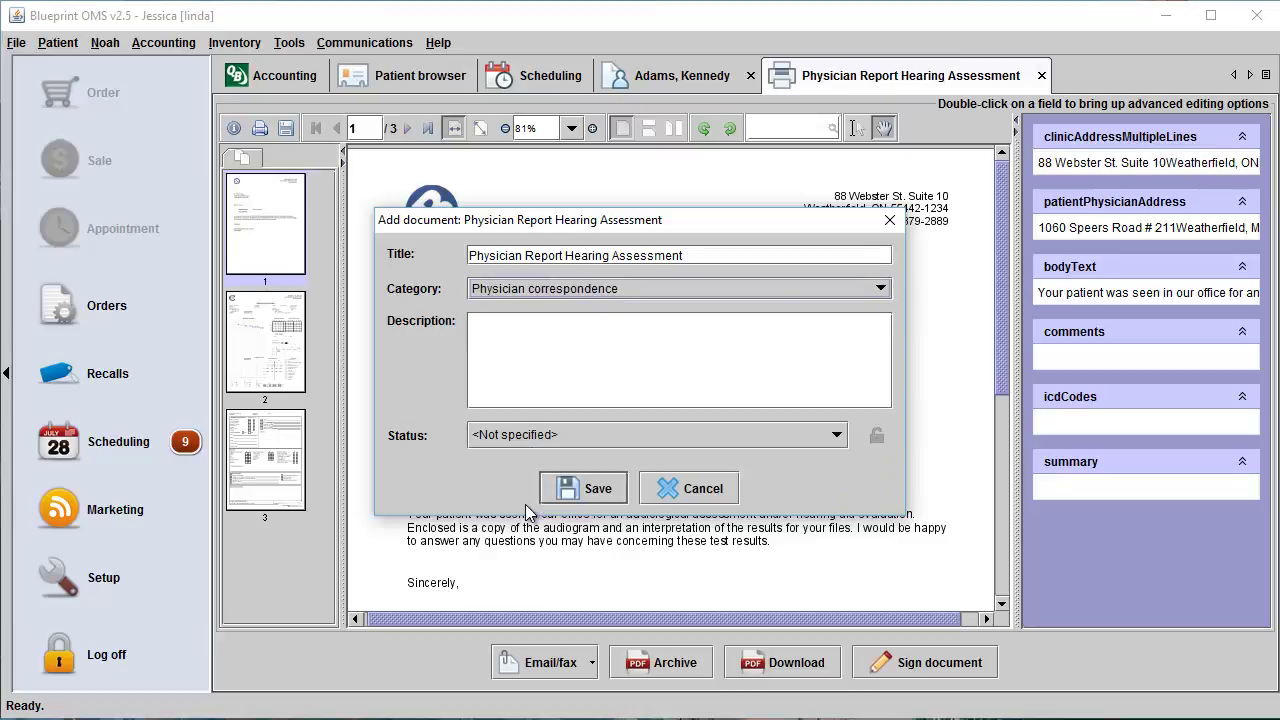
left_click(512, 435)
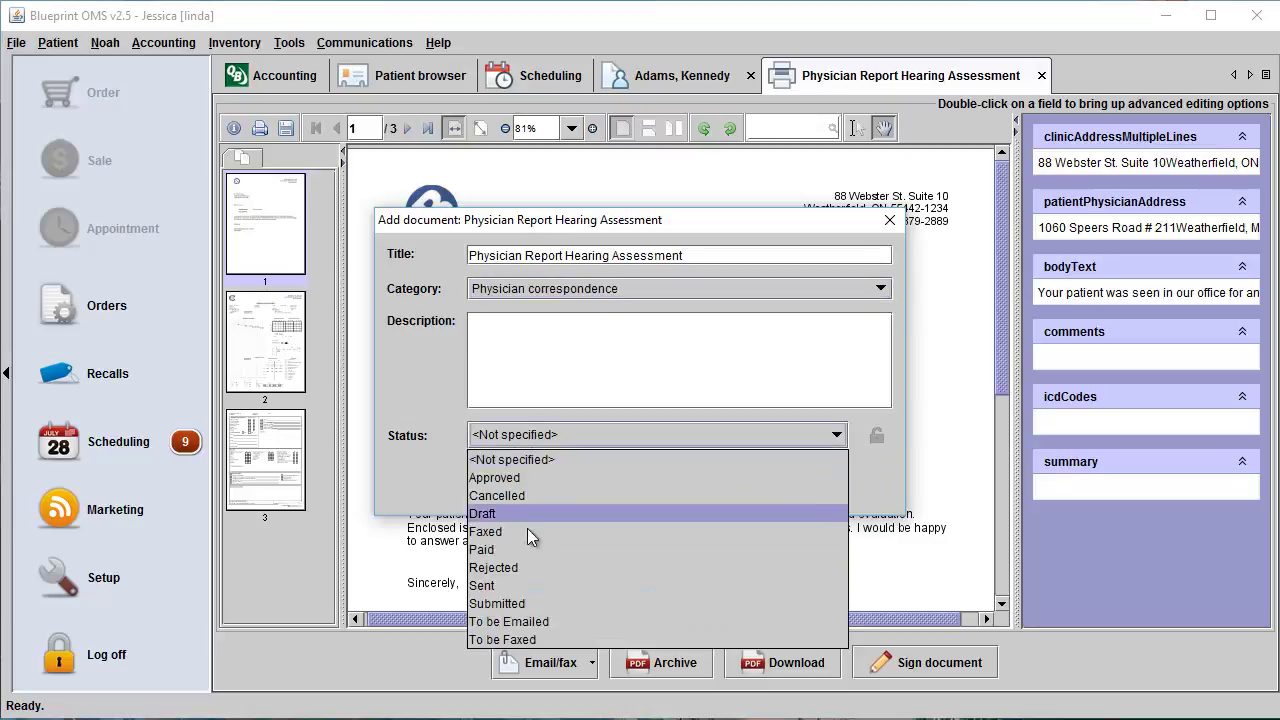
left_click(517, 638)
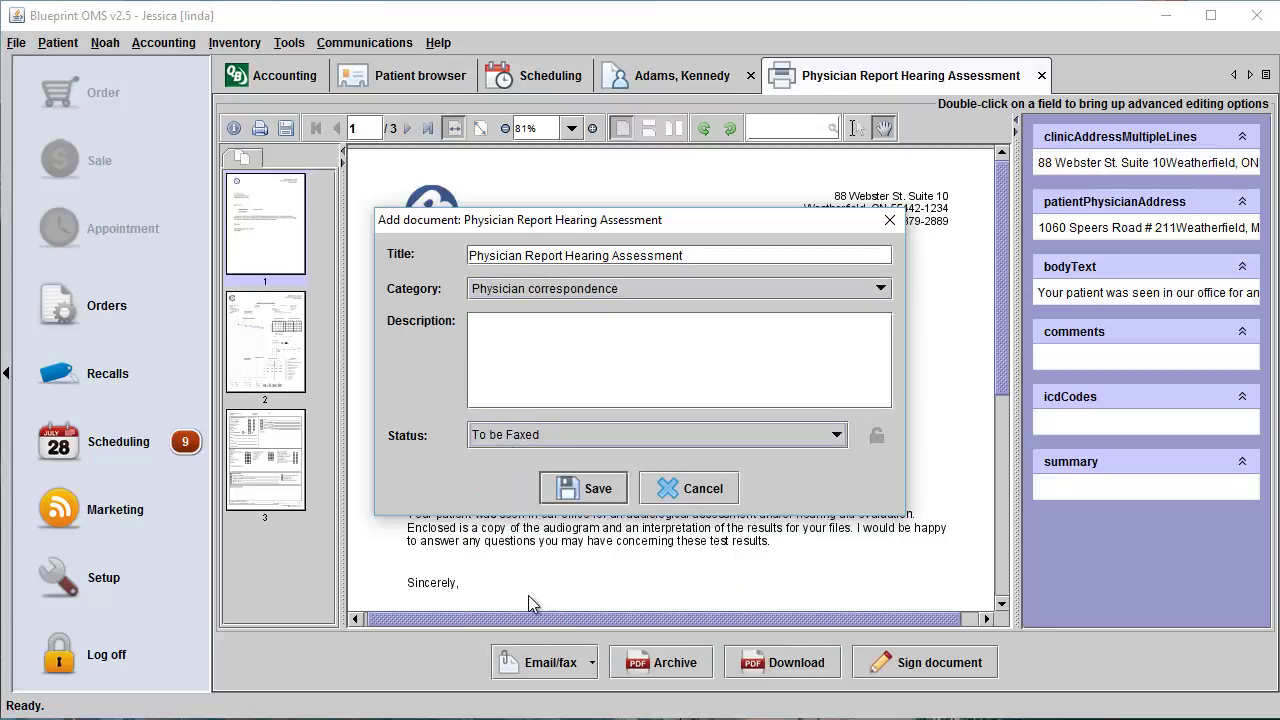
left_click(585, 489)
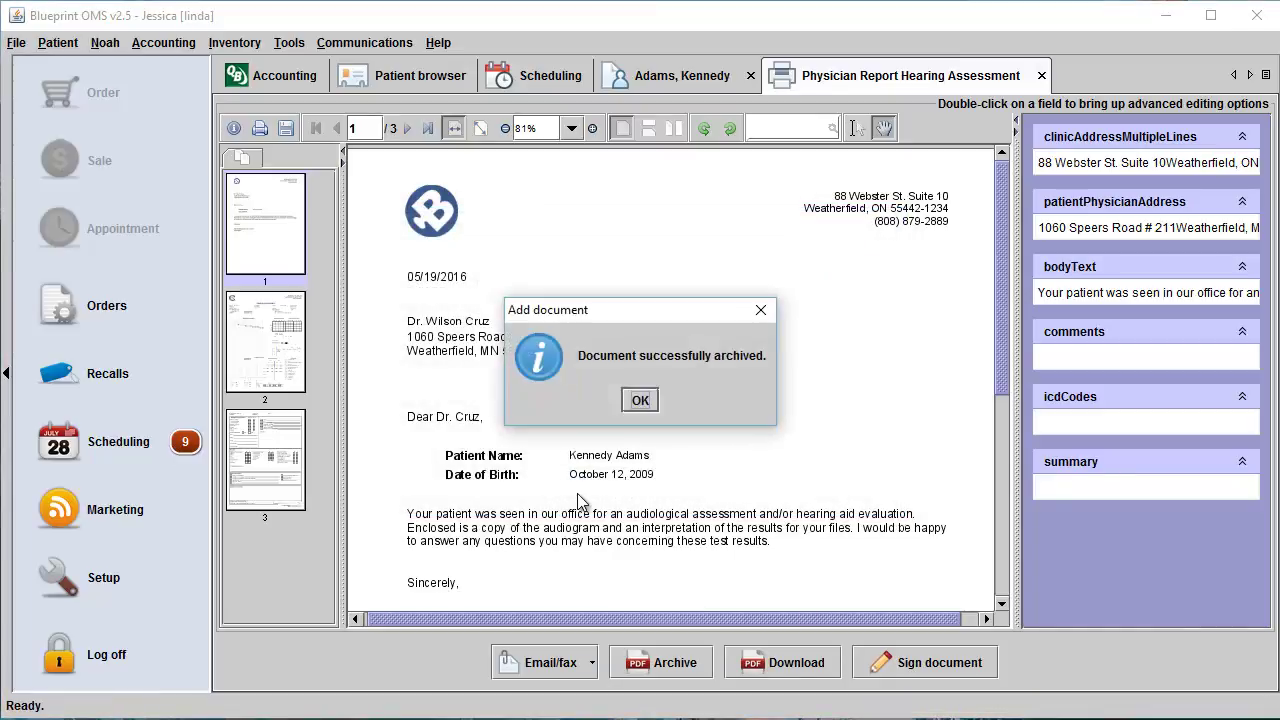
left_click(640, 400)
- Review the email and fax options for the newest Physician Report Hearing Assessment in the patient's documents
left_click(652, 79)
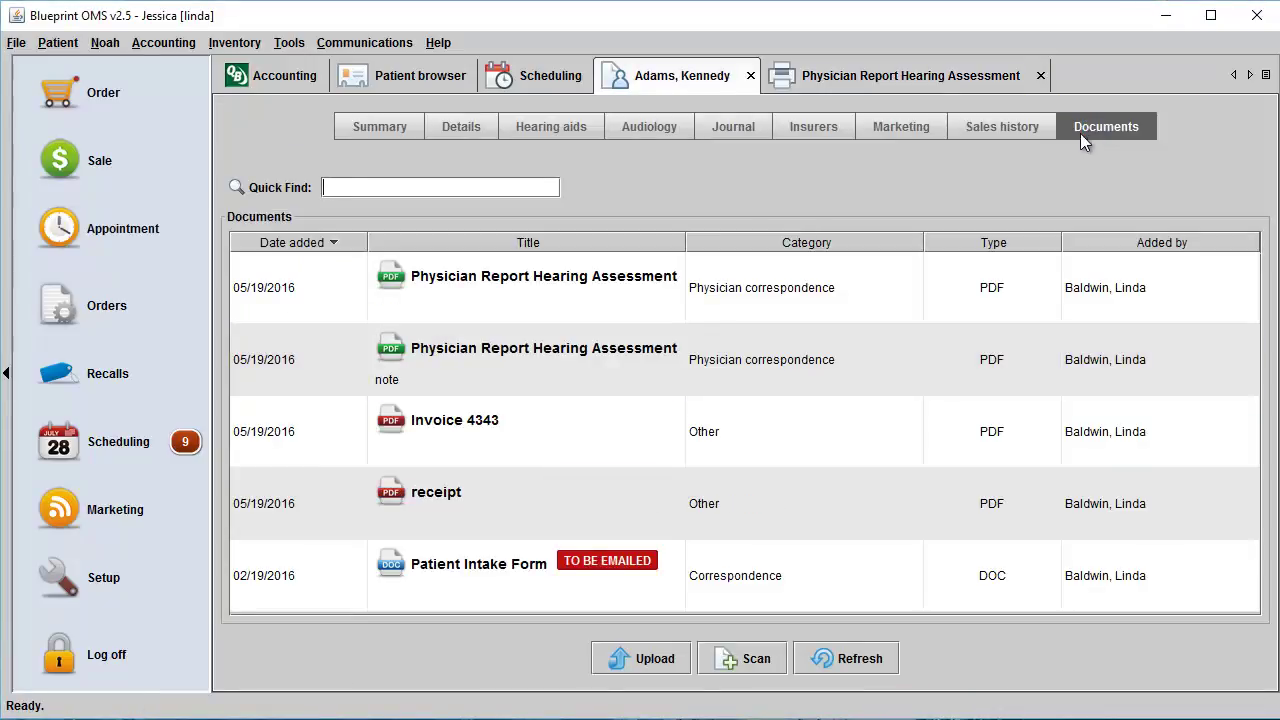
left_click(618, 290)
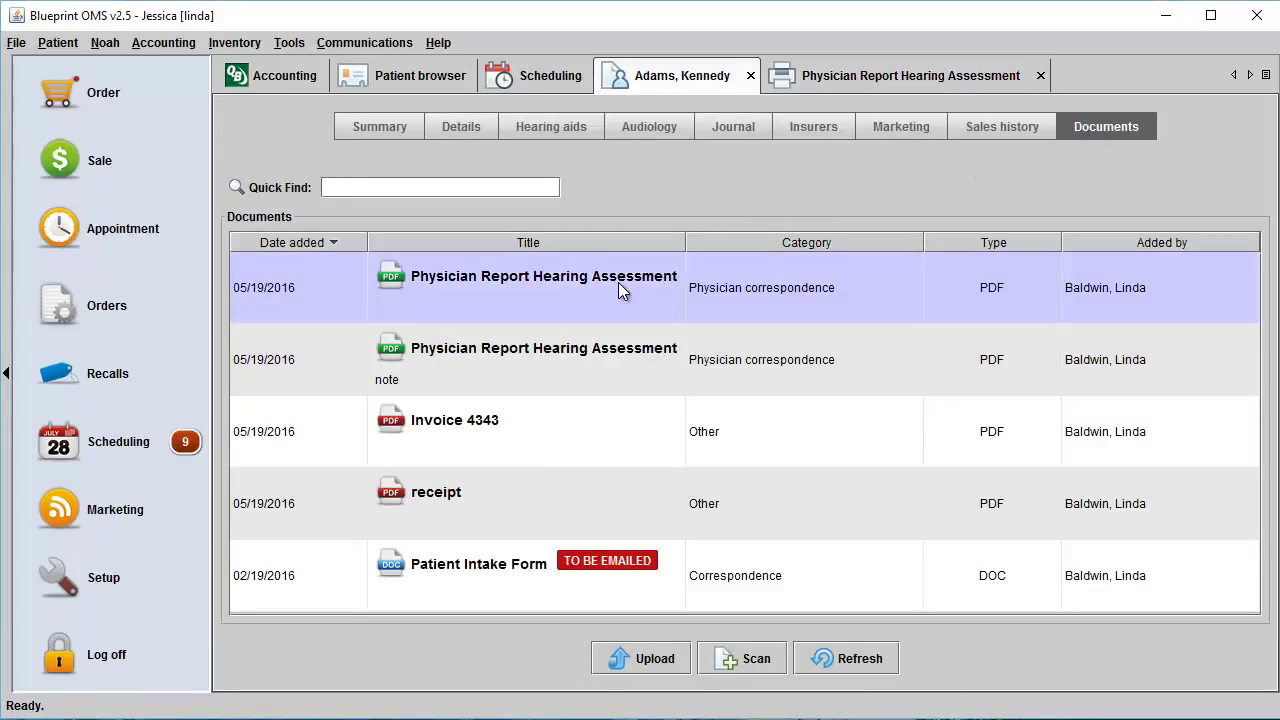
right_click(620, 290)
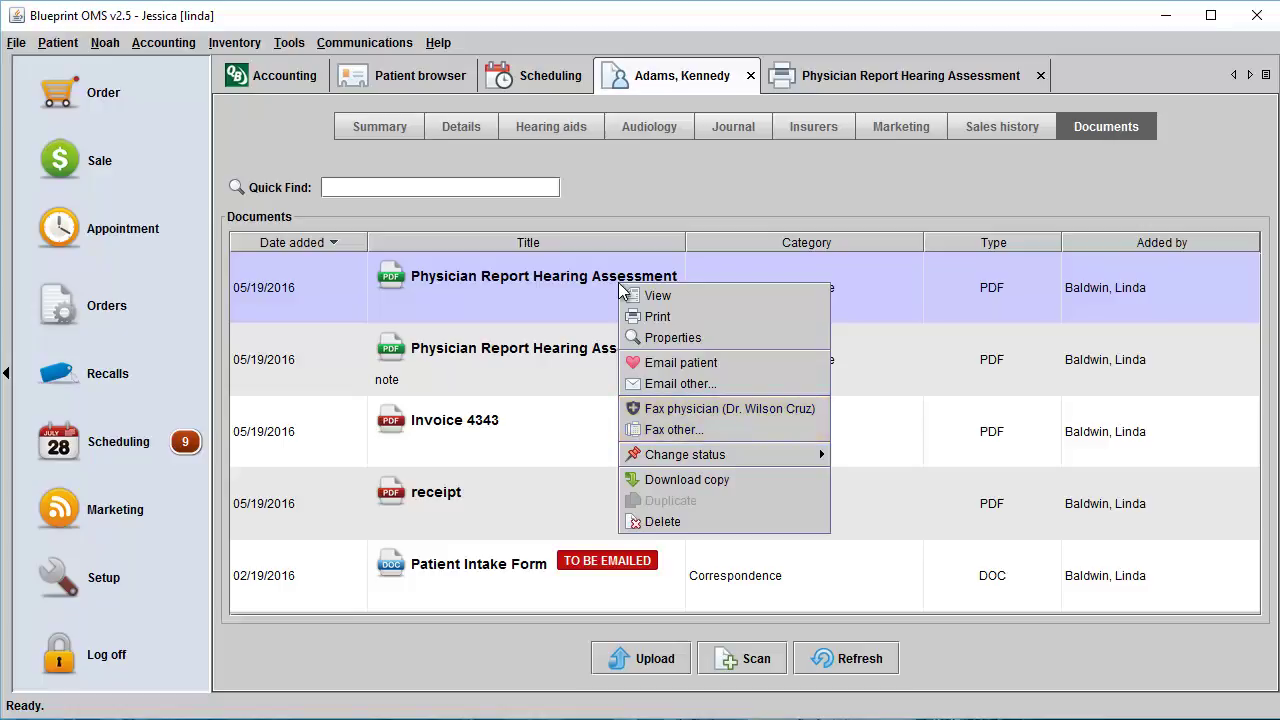
left_click(539, 293)
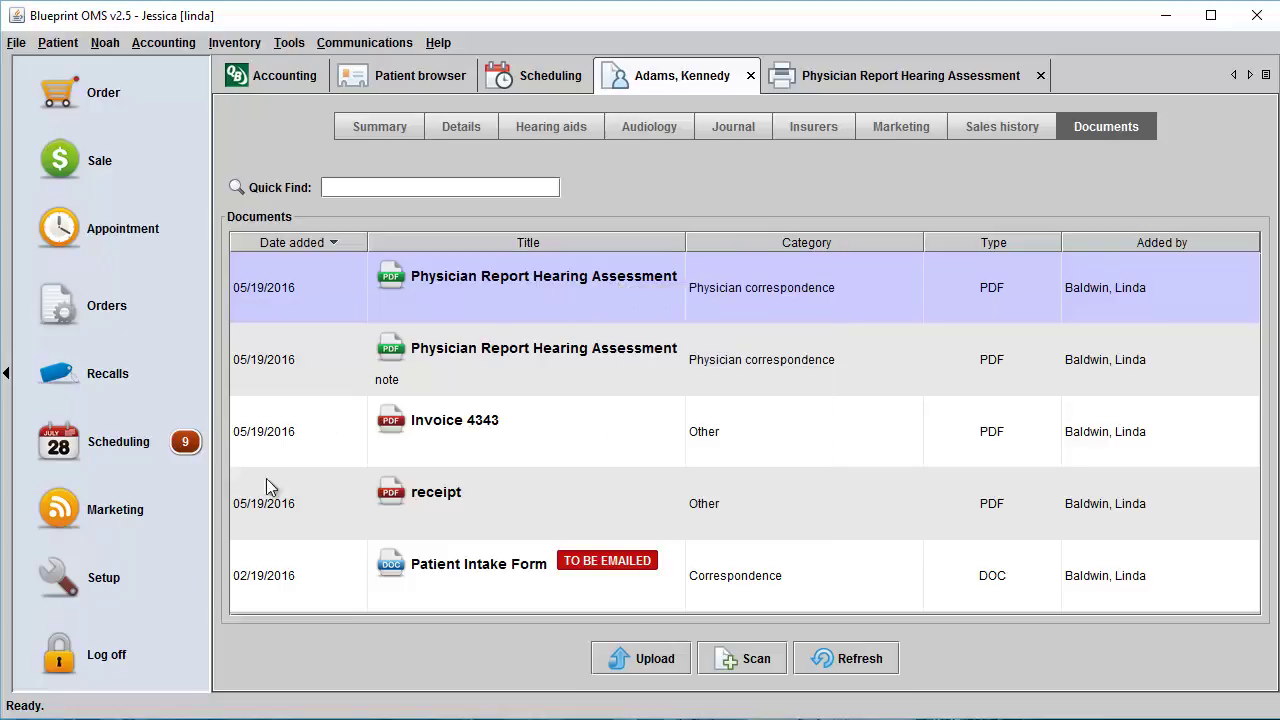
- Check the fax number in the report recipient's details under the Family physician referral sources
left_click(117, 592)
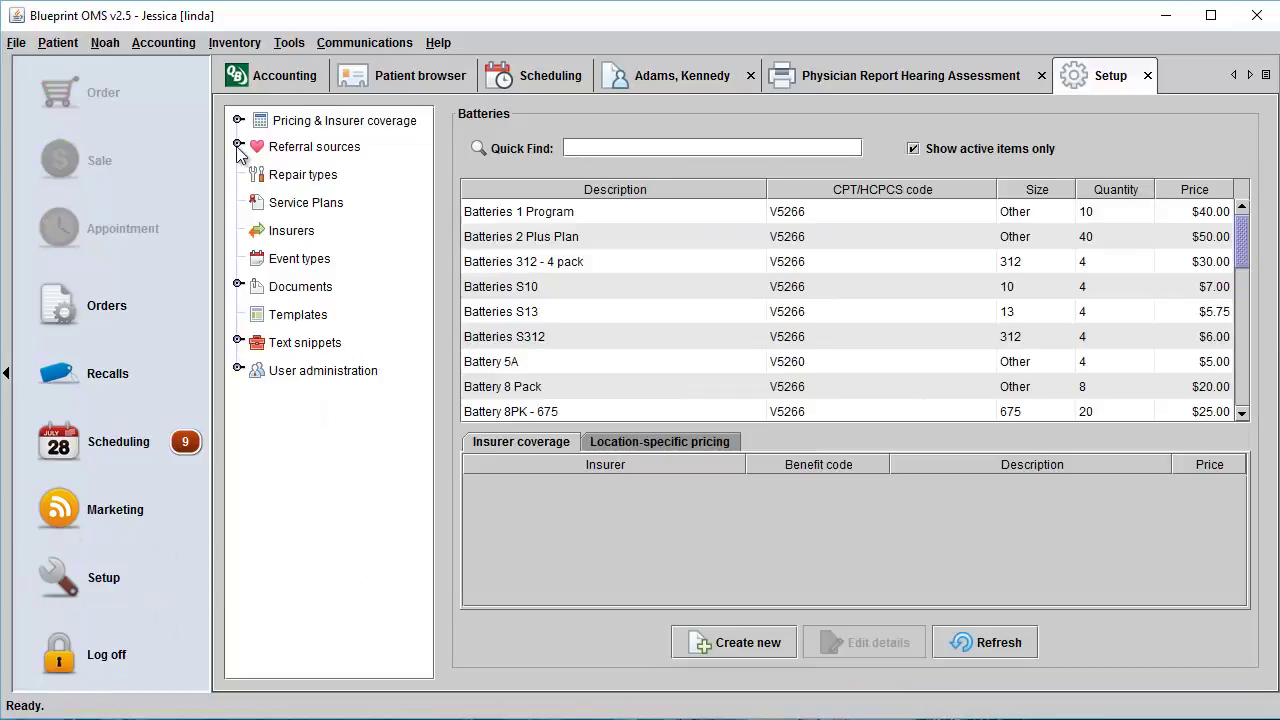
left_click(238, 146)
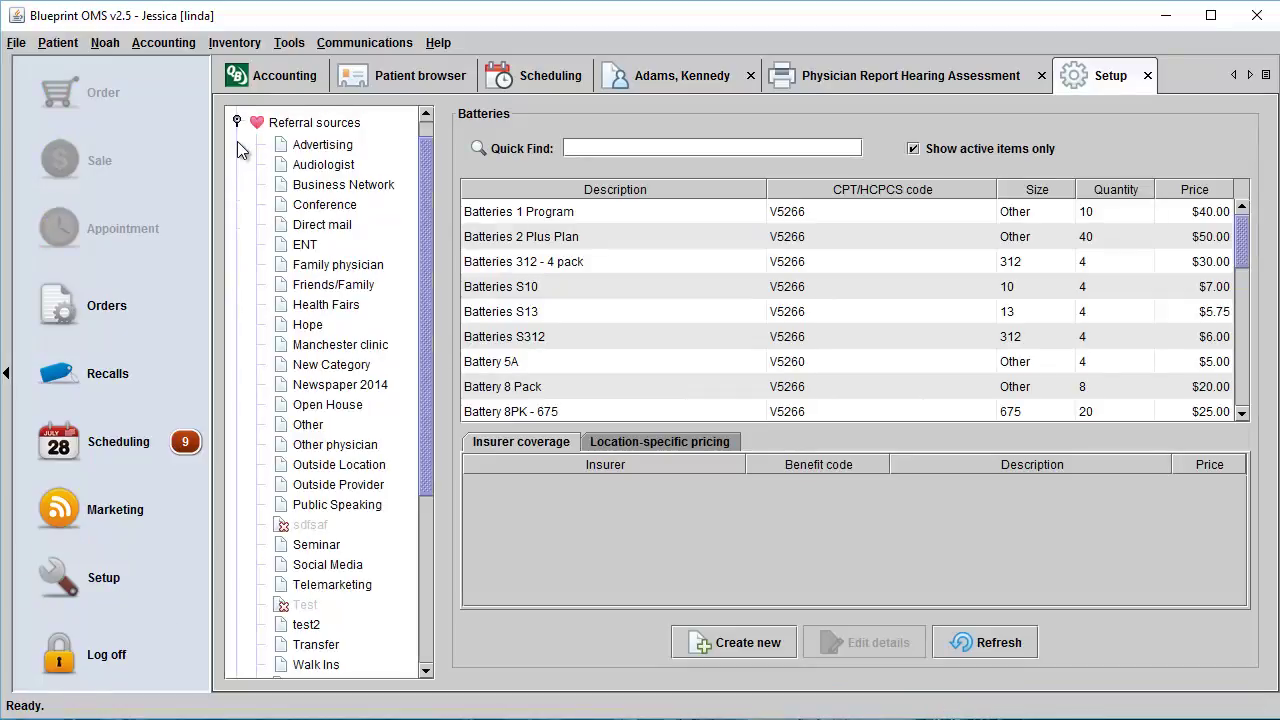
left_click(338, 270)
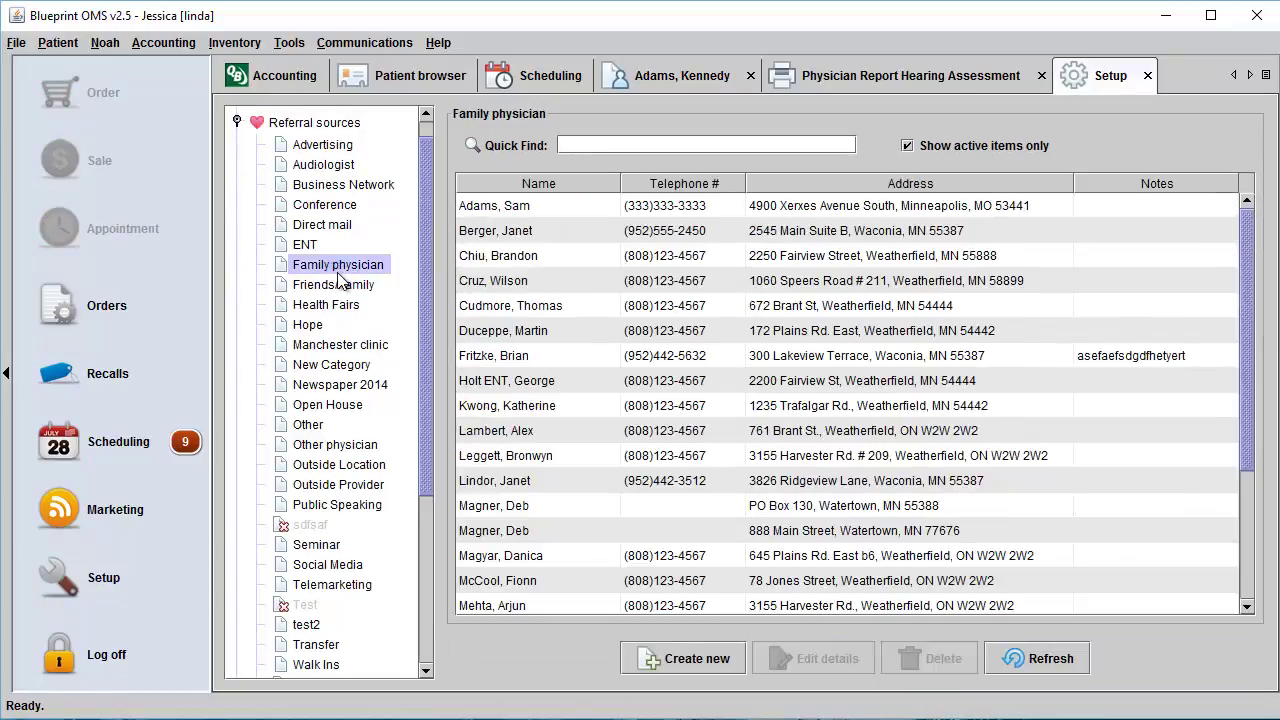
left_click(527, 286)
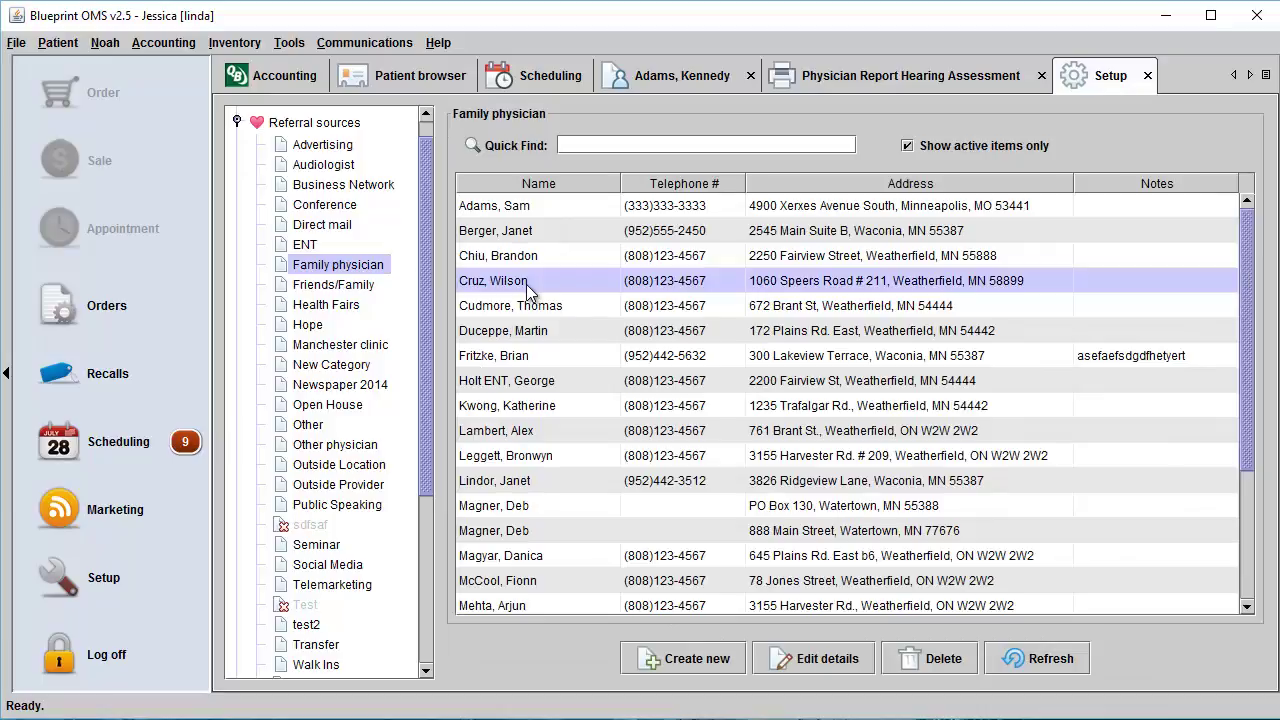
left_click(810, 668)
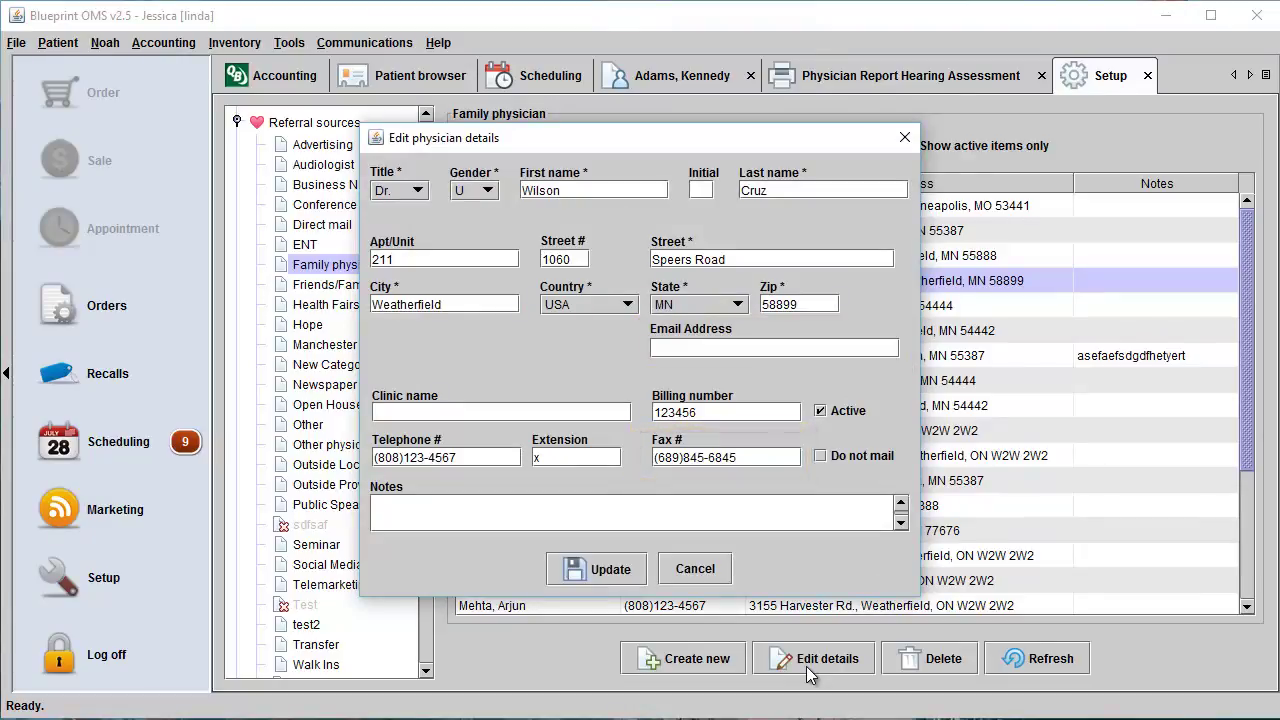
left_click(692, 569)
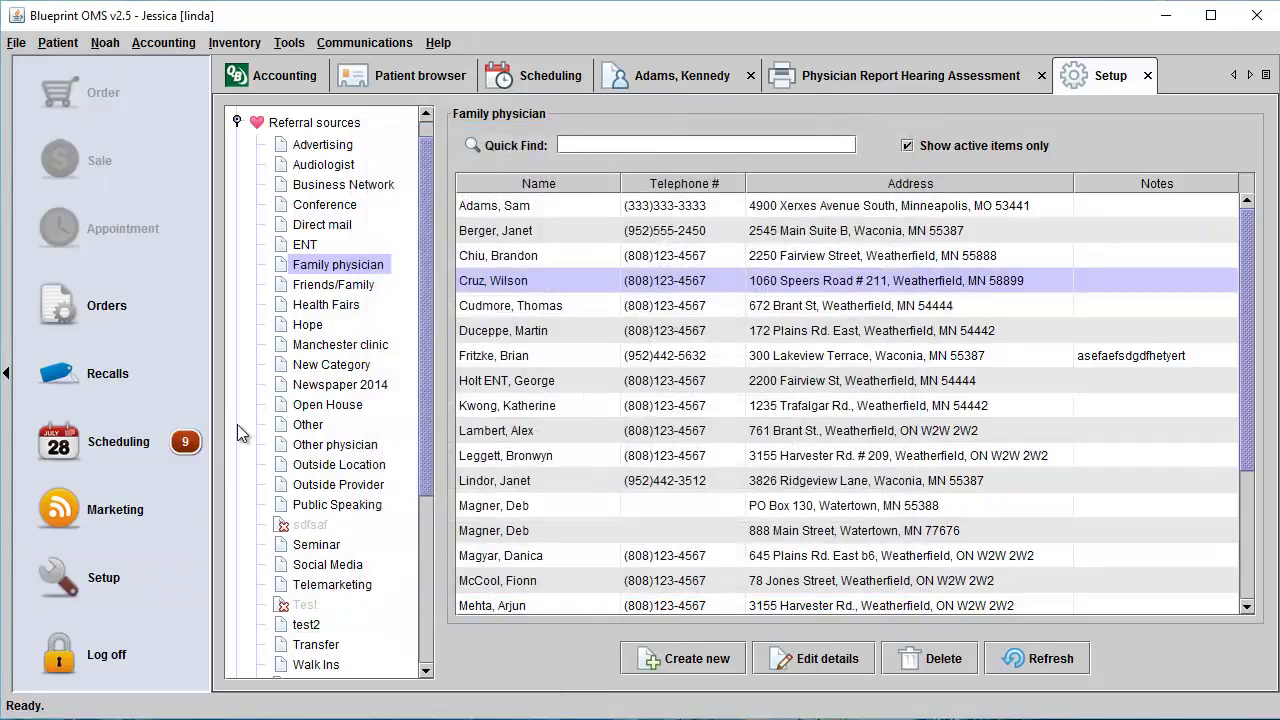
- Check the fax field in the Bewell Insurance details in the insurer setup
scroll(231, 404, "up", 1)
left_click(237, 143)
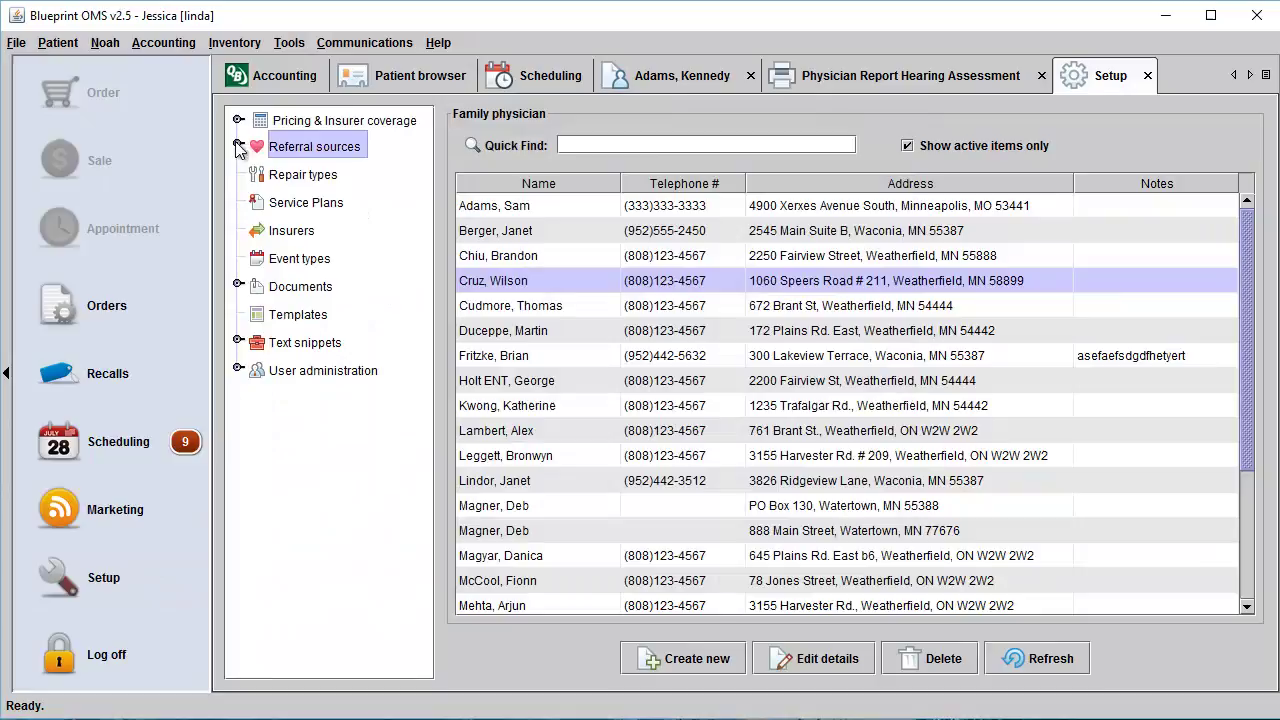
left_click(272, 230)
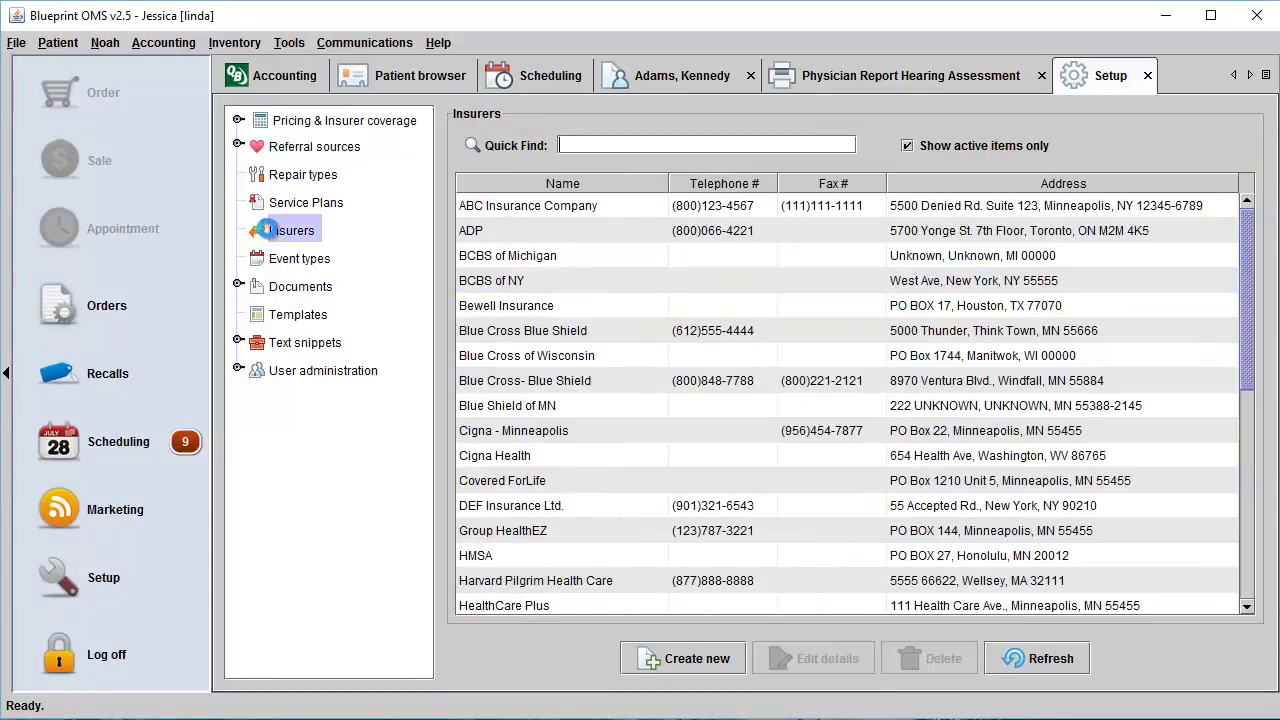
left_click(525, 310)
left_click(838, 658)
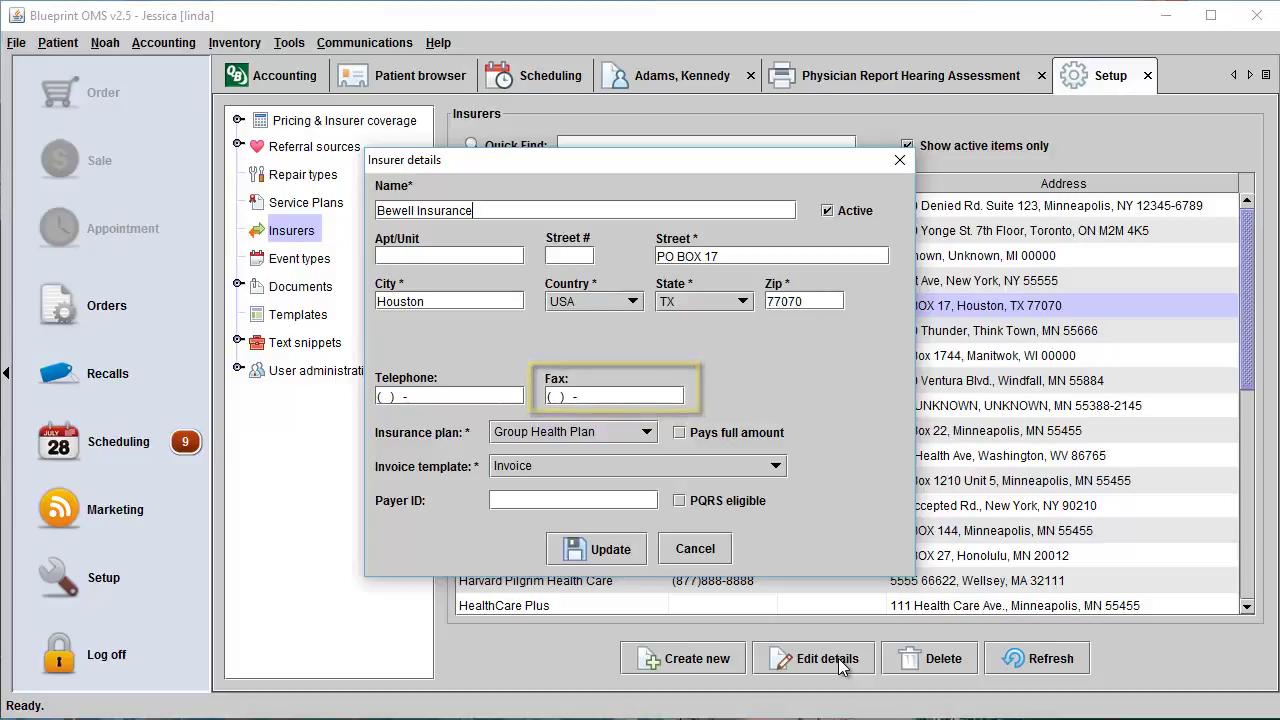
left_click(695, 549)
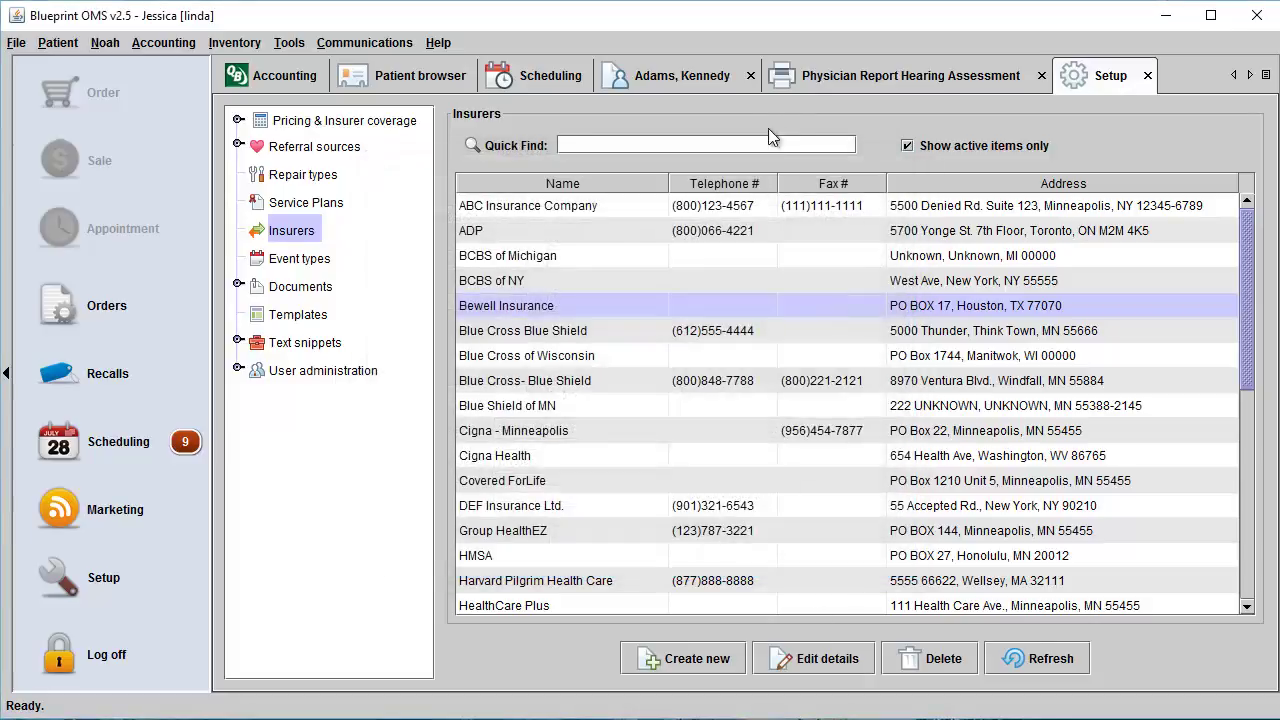
- Start a fax of the newest Physician Report Hearing Assessment to the patient's physician, keeping the default subject and message
left_click(858, 75)
left_click(625, 82)
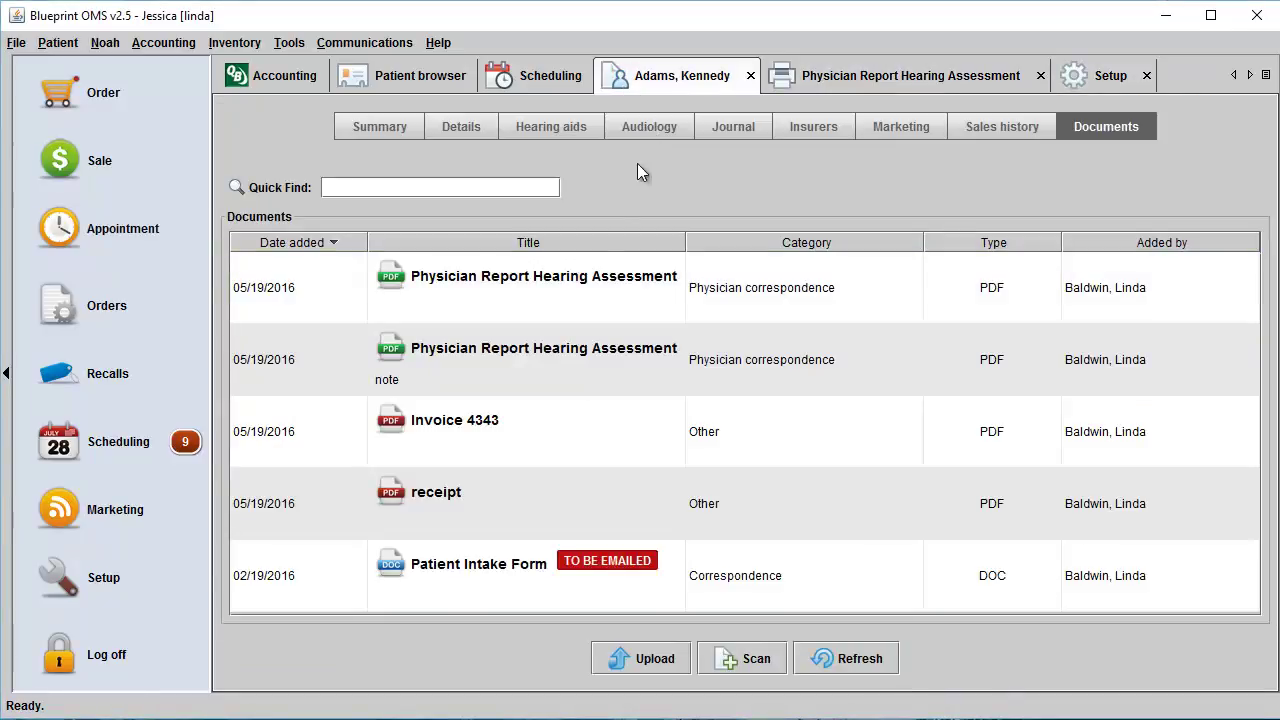
left_click(564, 283)
right_click(564, 283)
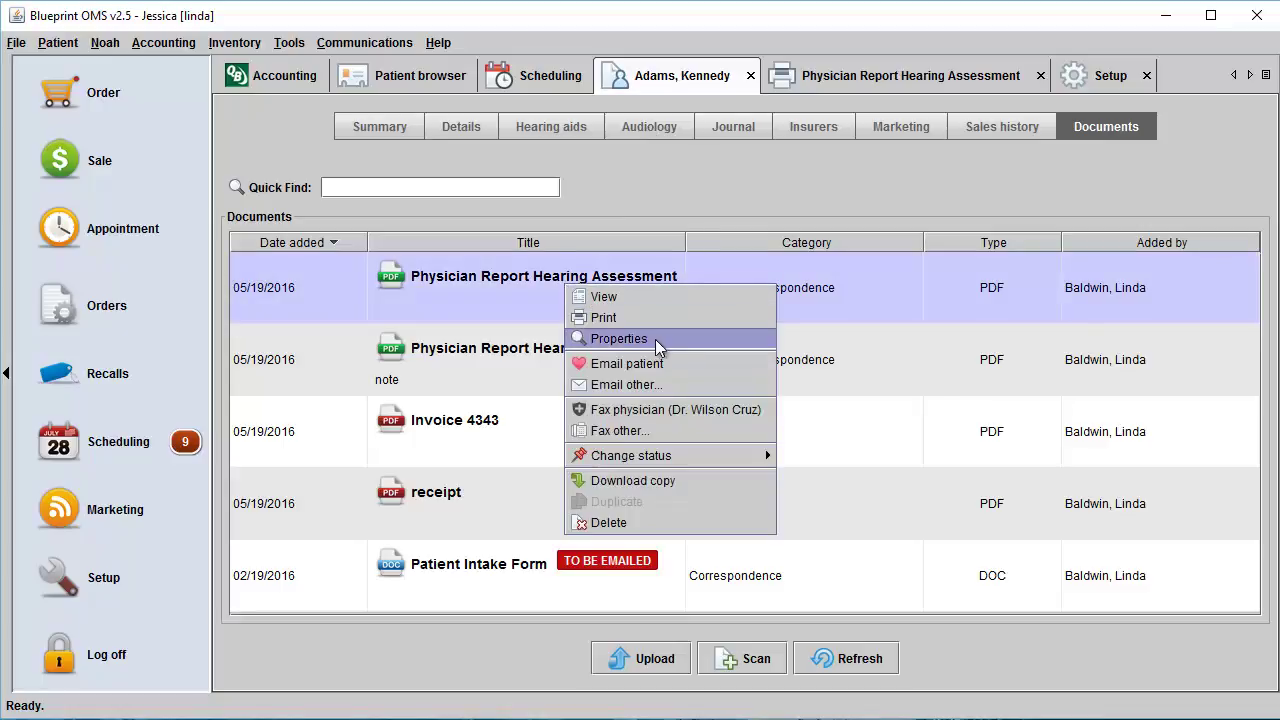
left_click(648, 411)
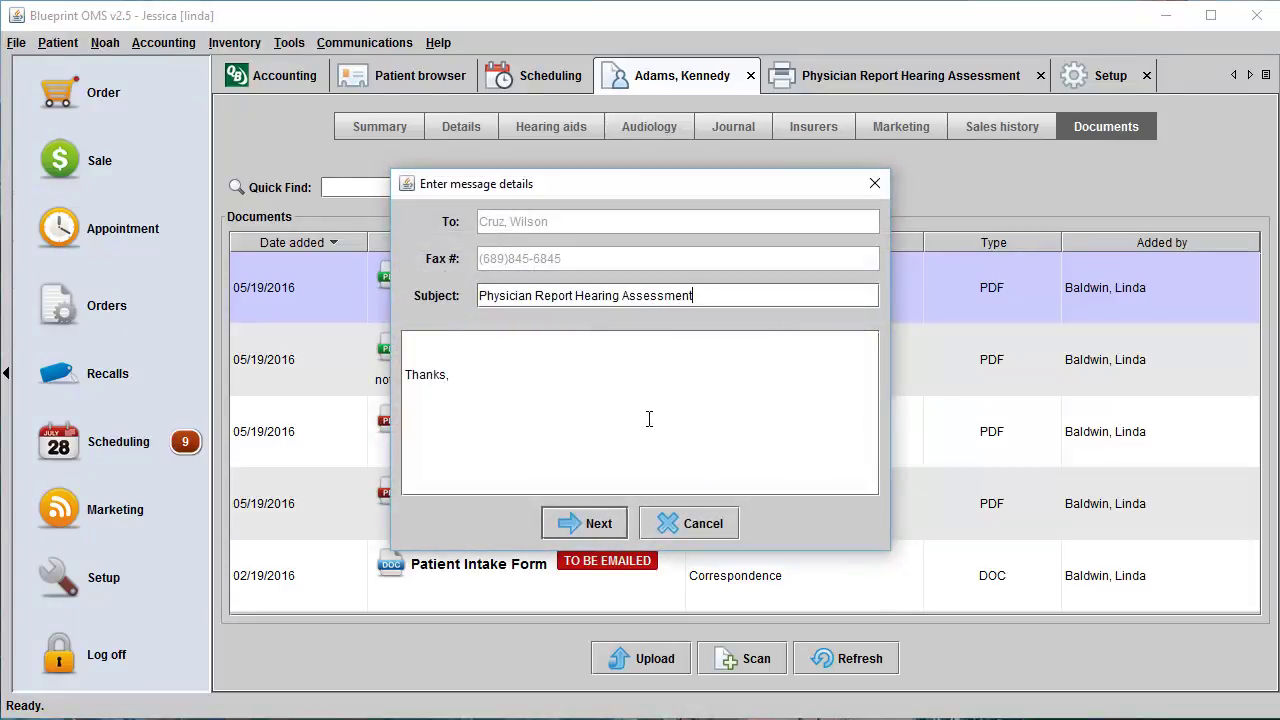
left_click(585, 530)
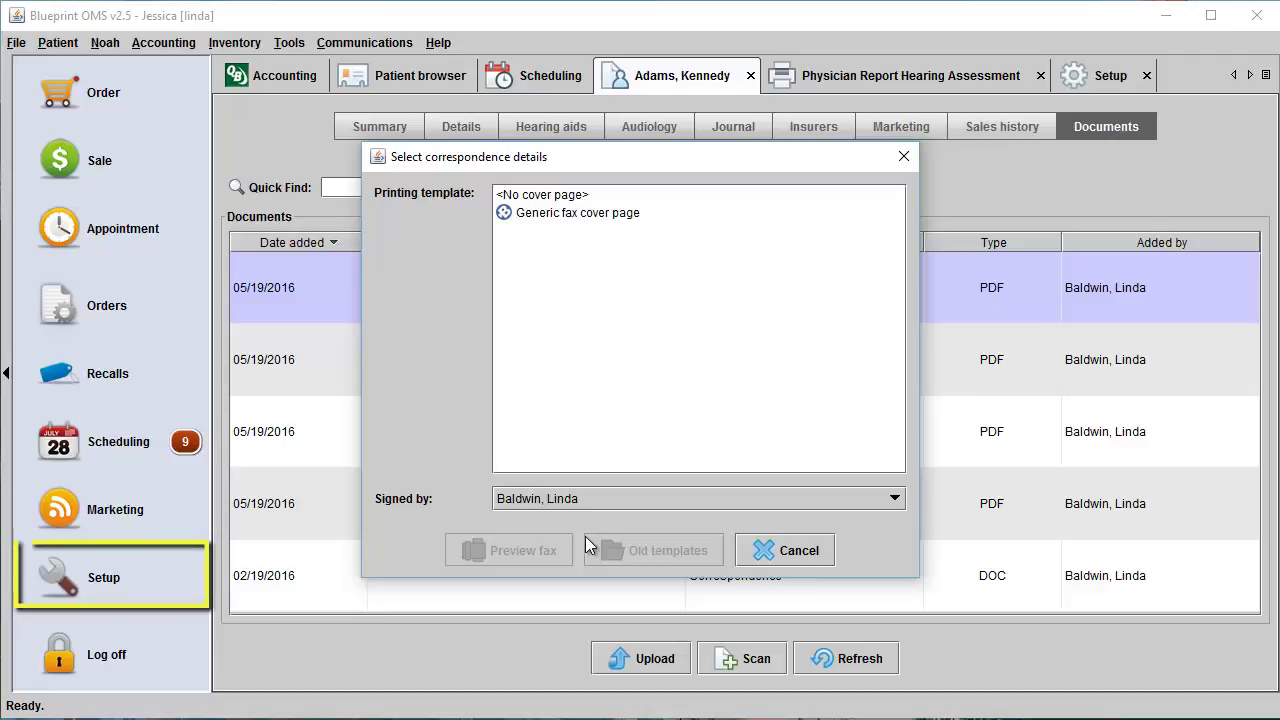
- Select Generic fax cover page as the fax's printing template and keep the current signer
left_click(511, 213)
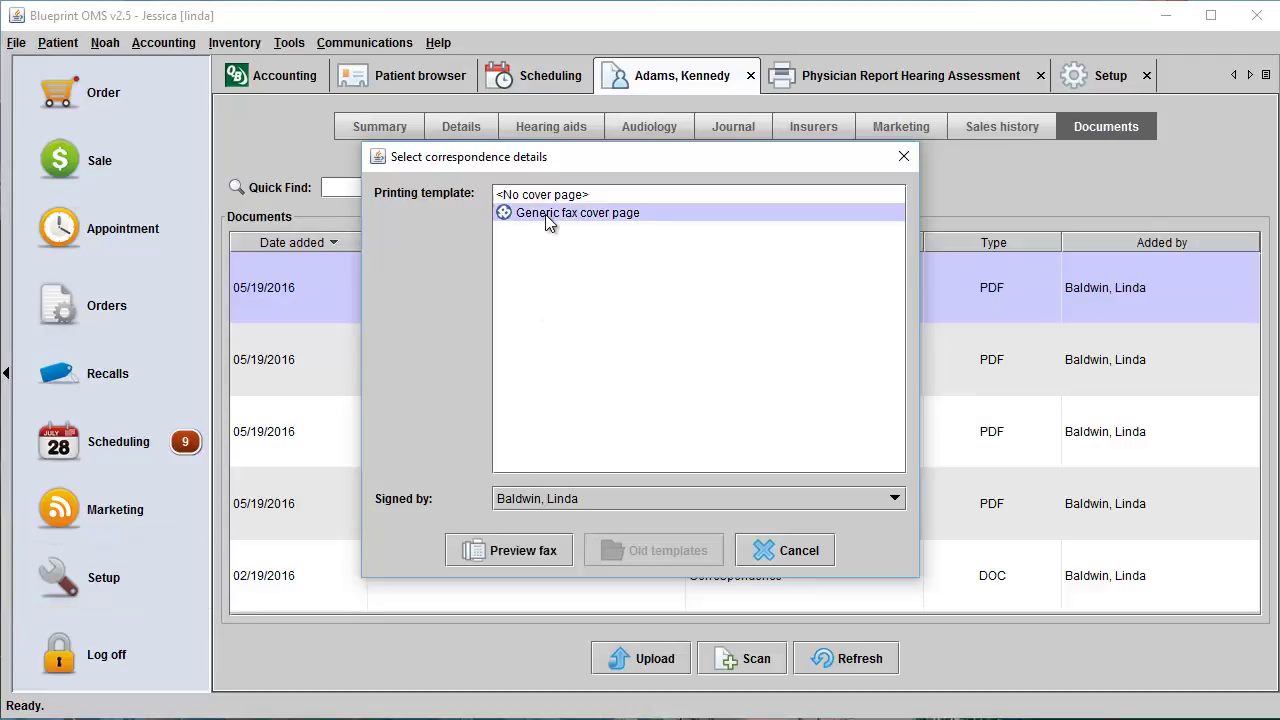
left_click(614, 505)
left_click(614, 504)
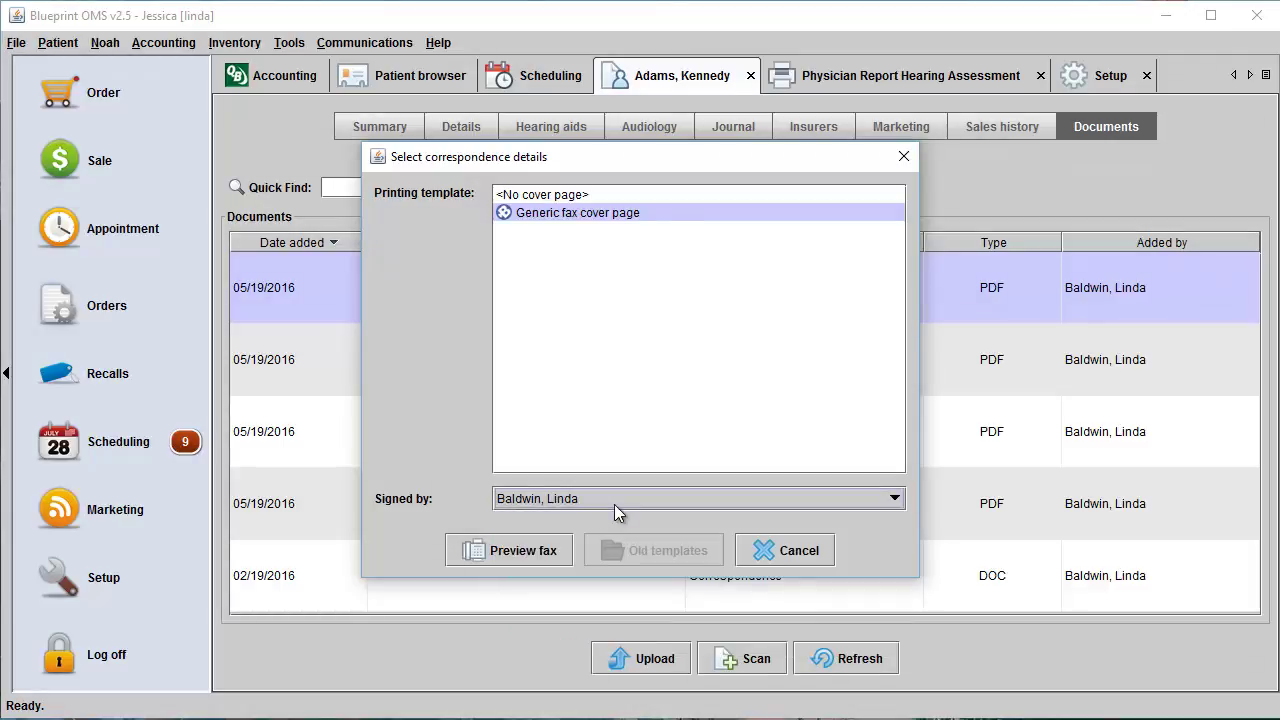
- Preview the fax, look over its cover page and the report letter on page 2, and send it to the physician
left_click(535, 549)
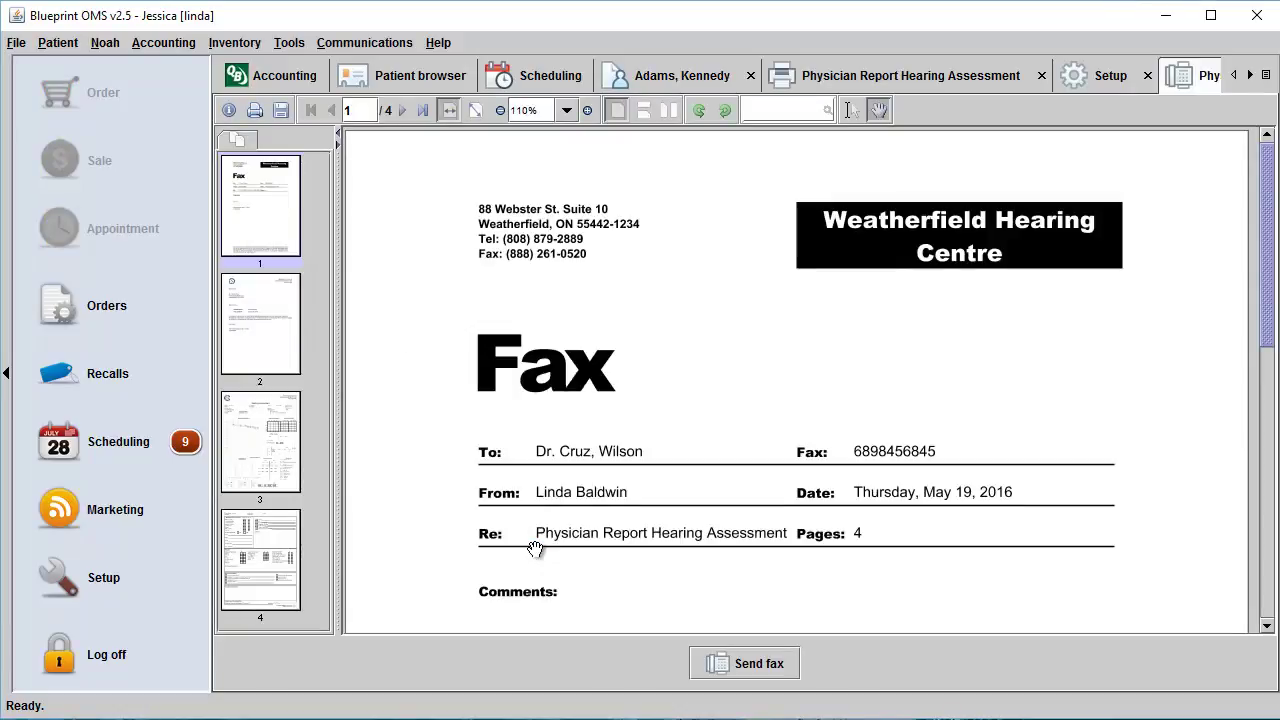
scroll(535, 549, "down", 6)
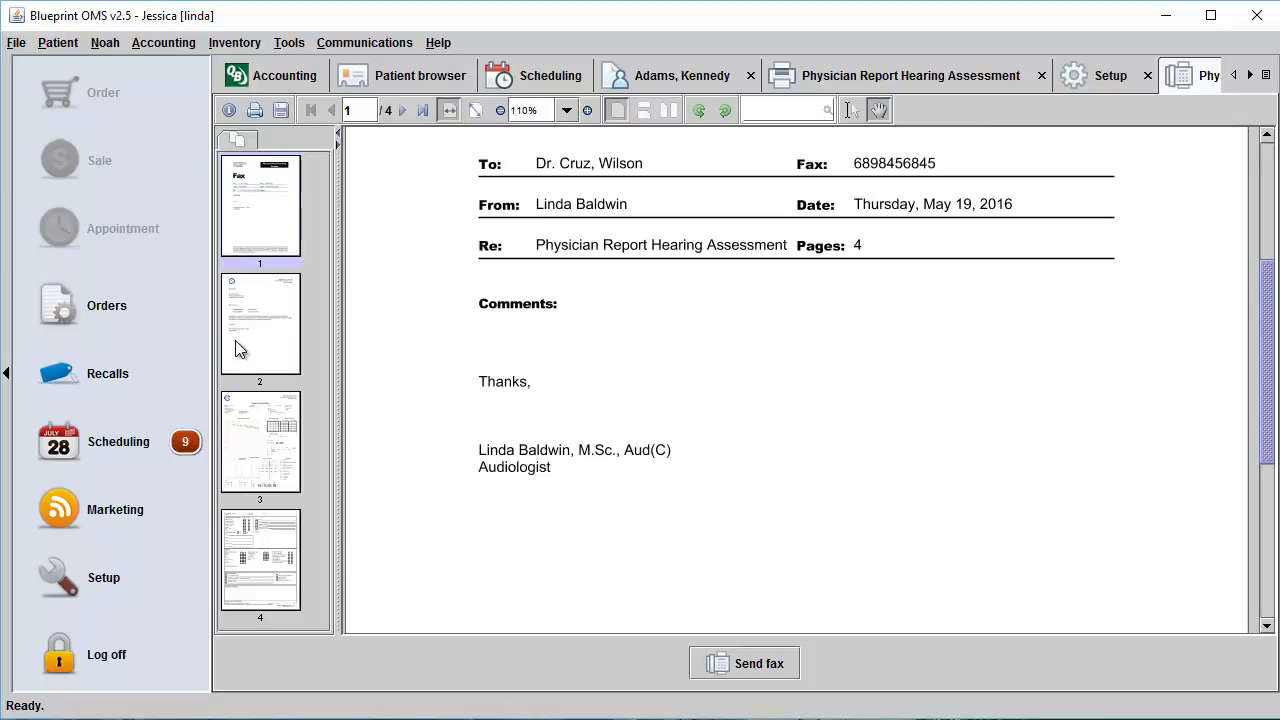
left_click(240, 348)
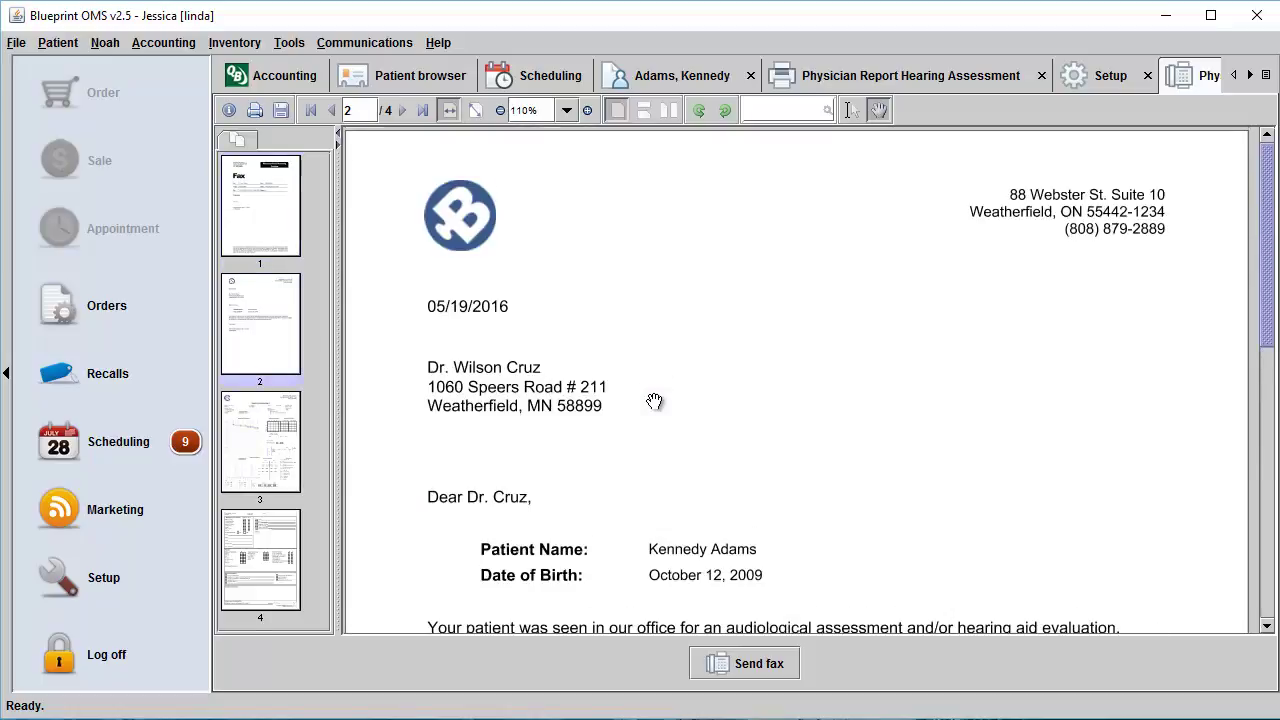
scroll(654, 401, "down", 4)
scroll(654, 401, "down", 4)
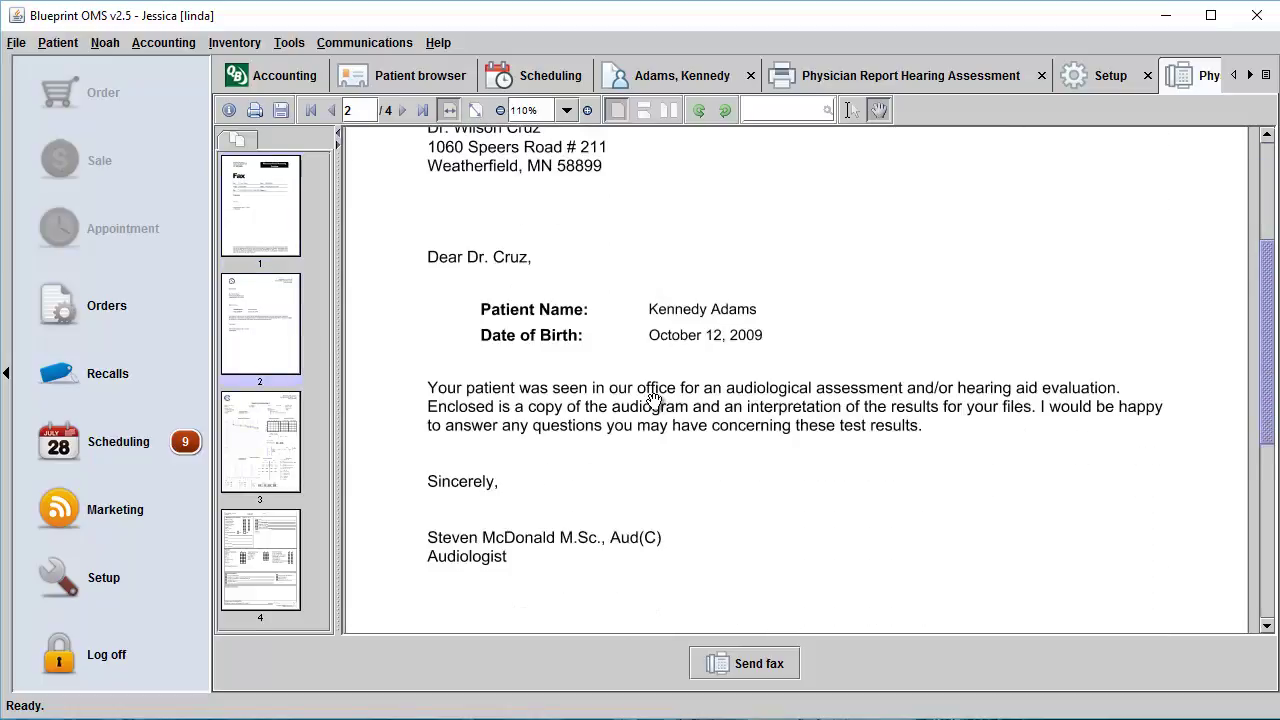
scroll(654, 401, "down", 2)
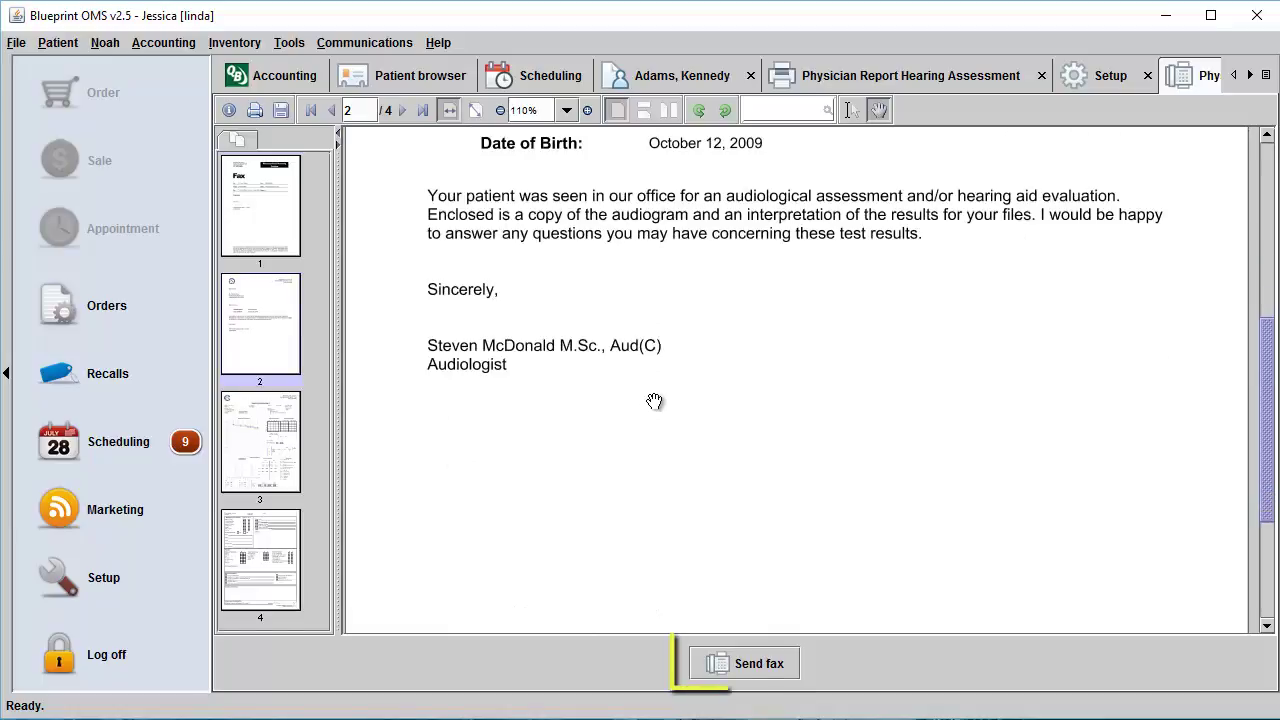
left_click(767, 670)
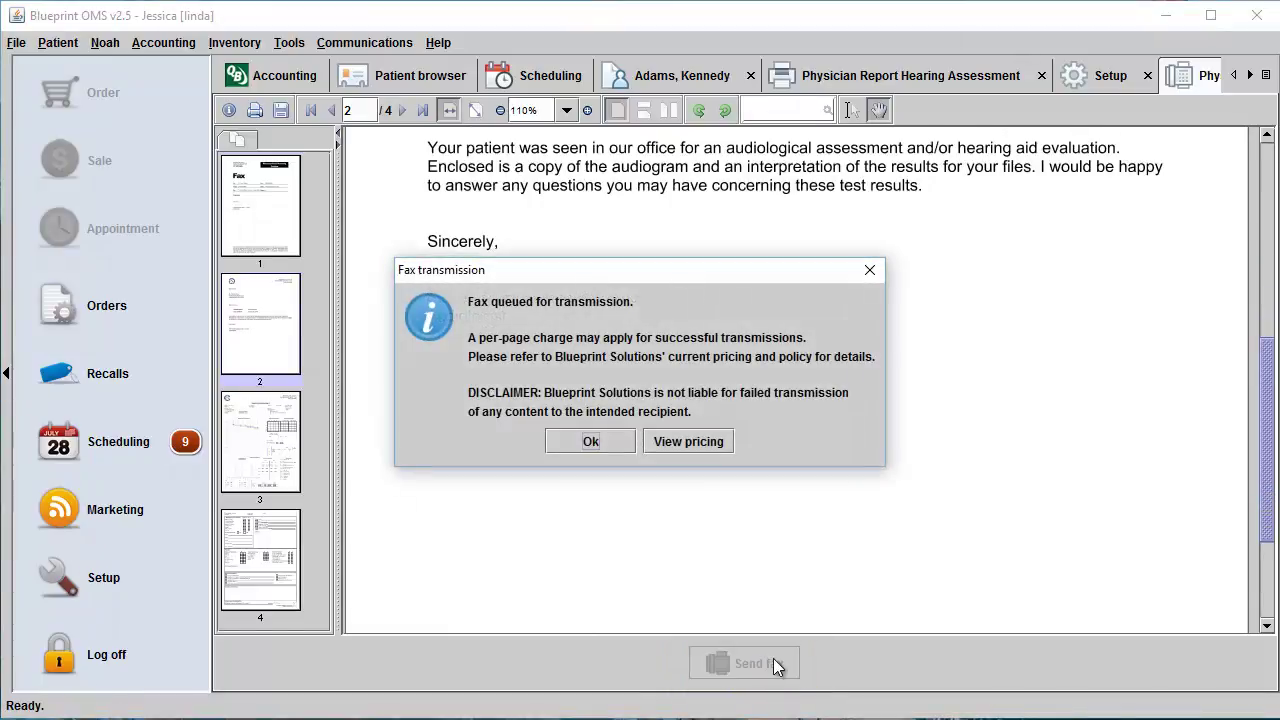
left_click(590, 441)
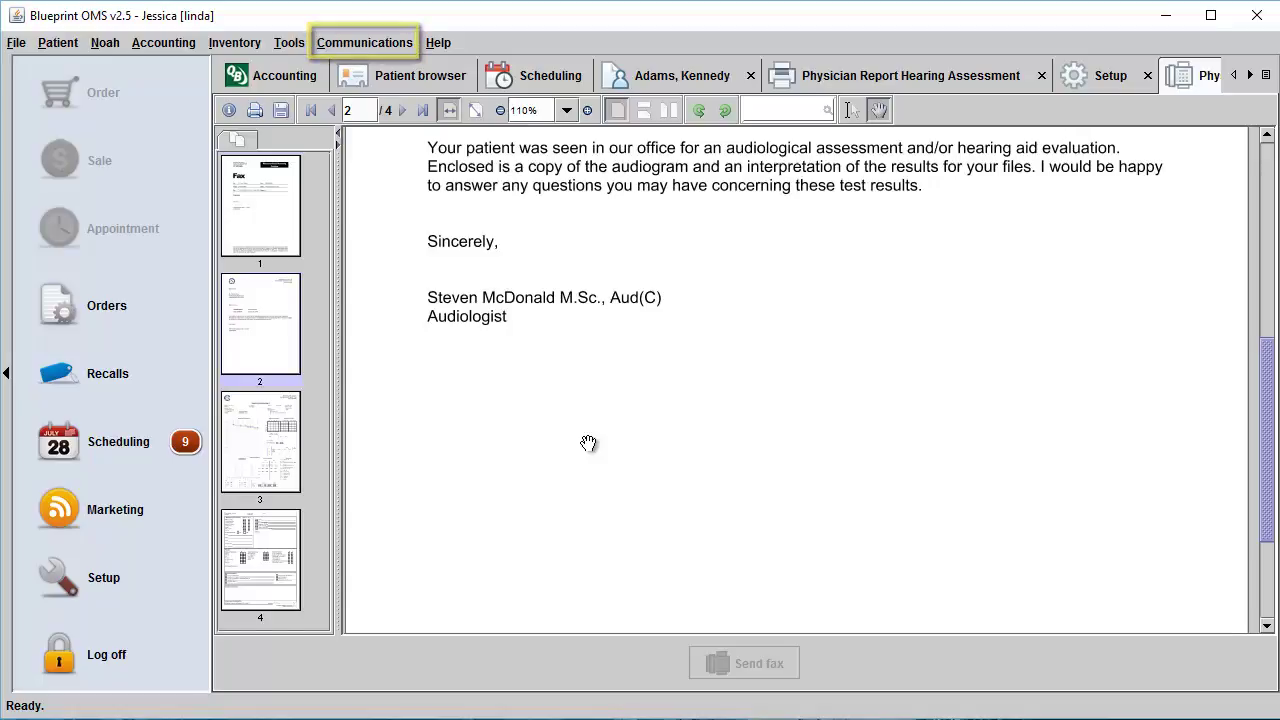
- Check the fax outbox and the archived faxes, and look at the actions available for the newest outbox fax
left_click(394, 42)
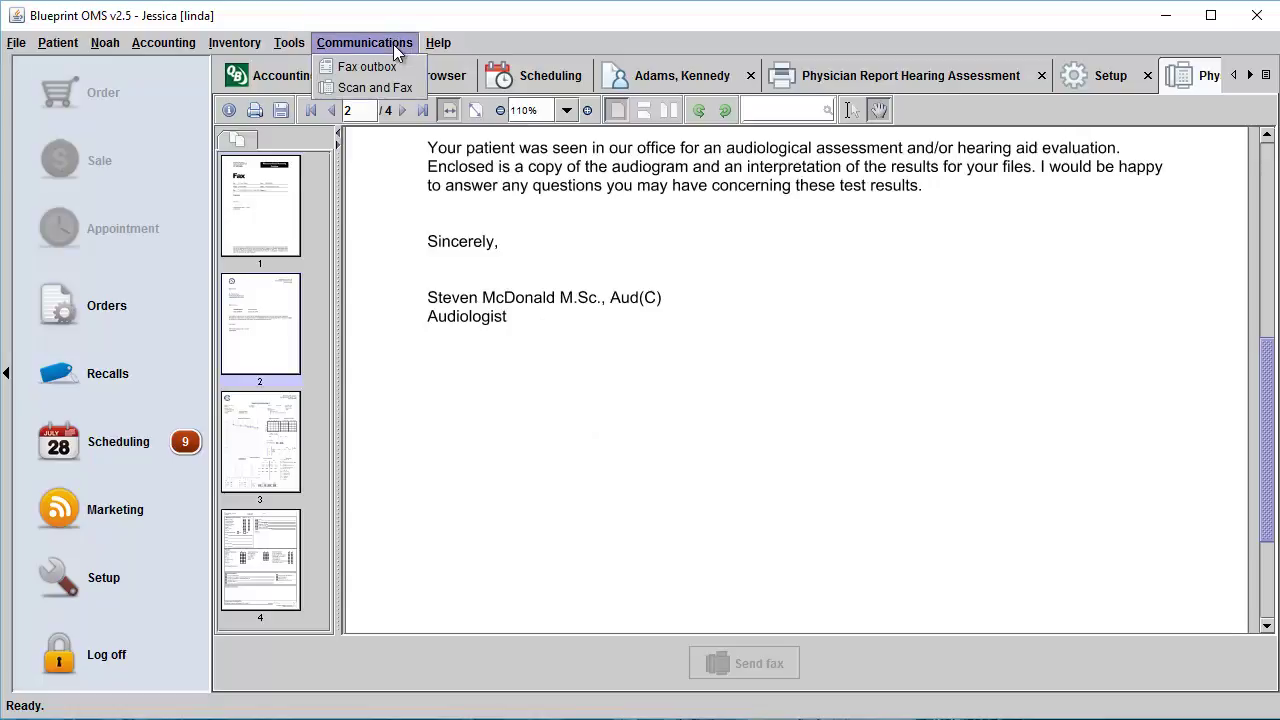
left_click(393, 61)
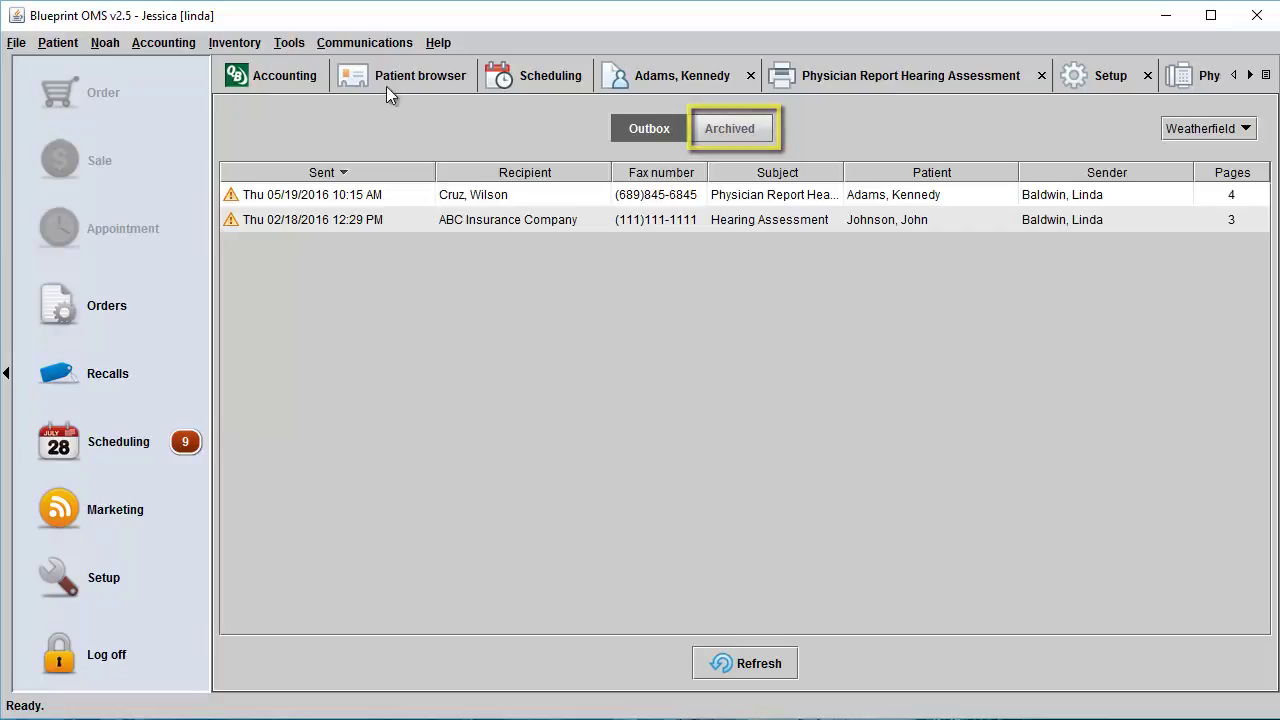
left_click(723, 129)
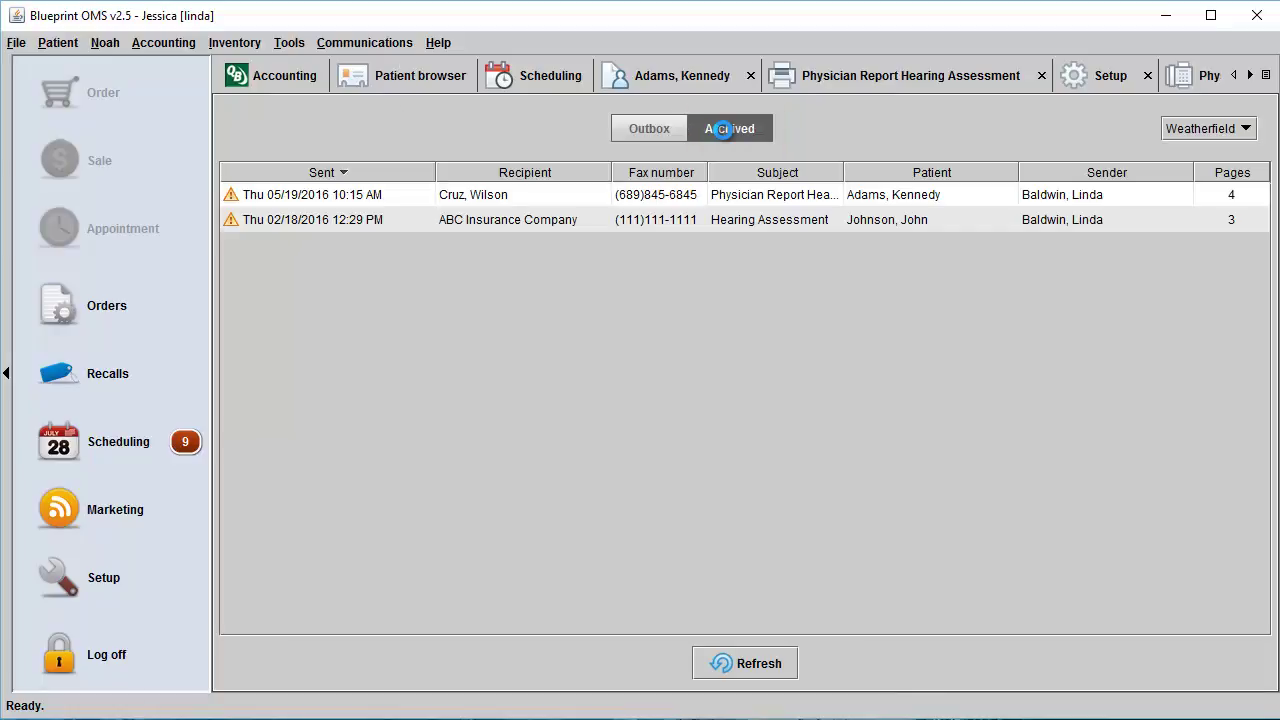
left_click(652, 130)
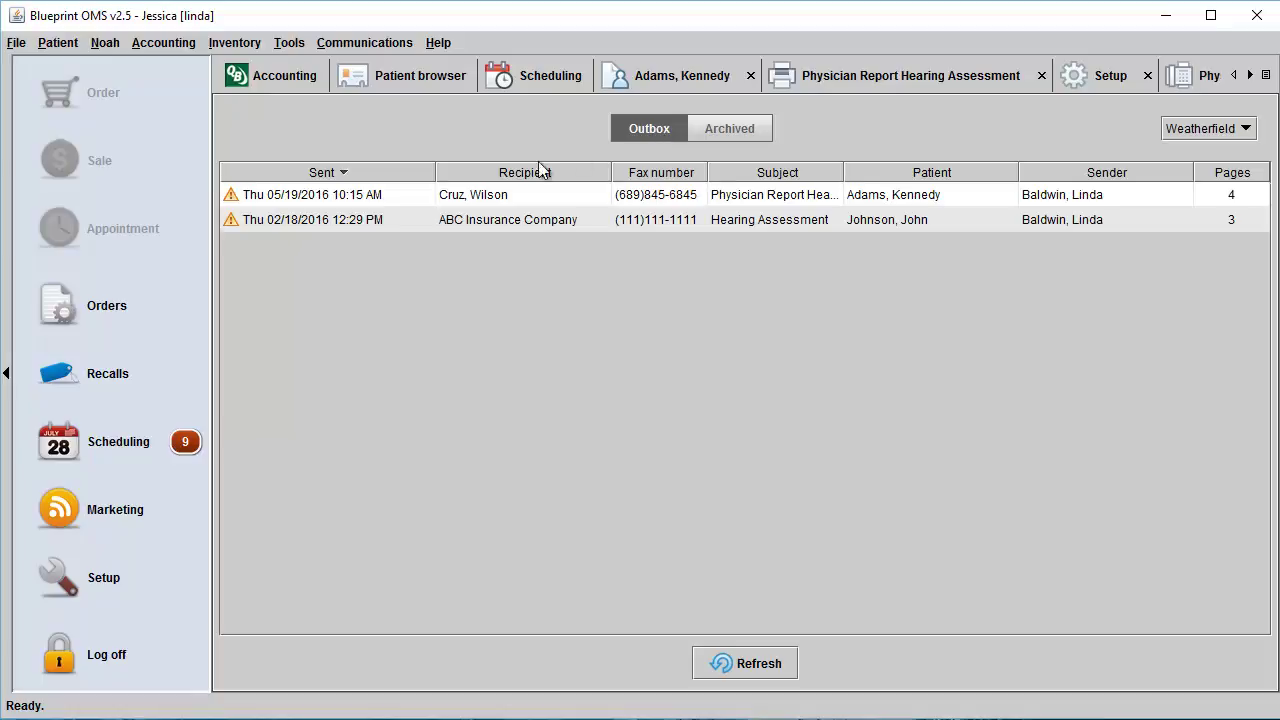
left_click(521, 196)
right_click(521, 196)
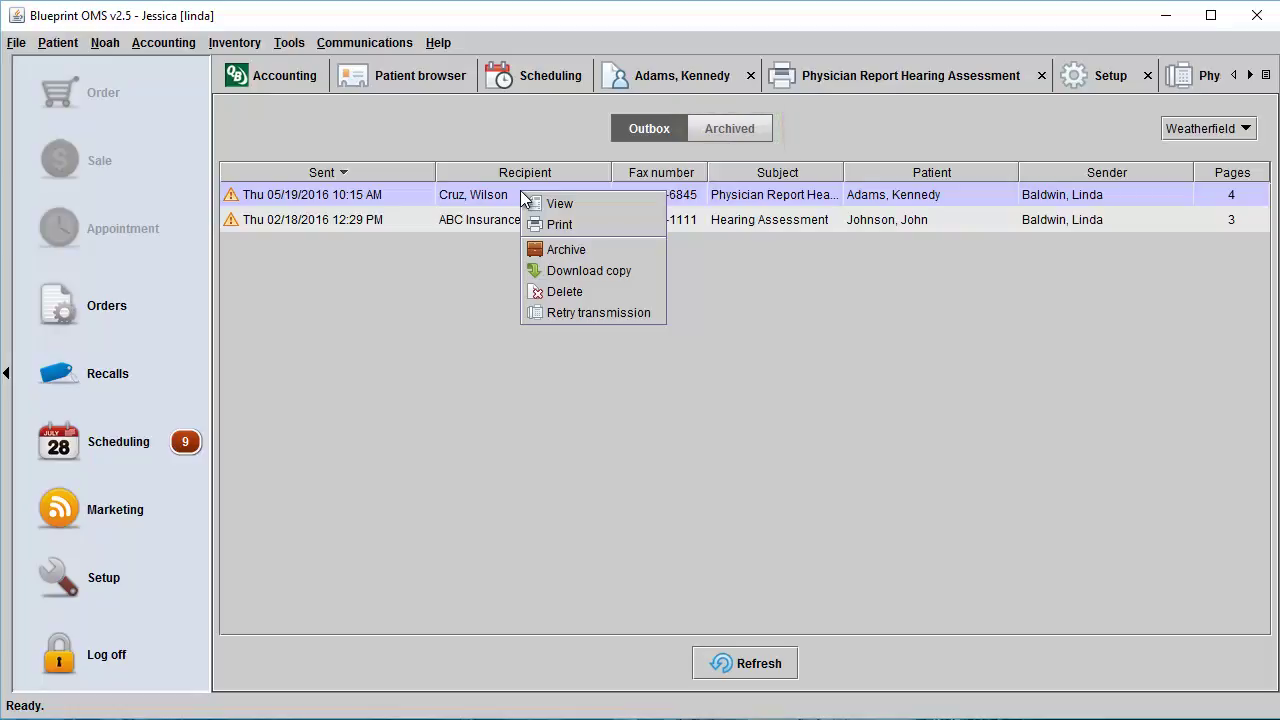
- Search documents across patients for the status To be Faxed and widen the Title column of the results, sorted by title
left_click(387, 43)
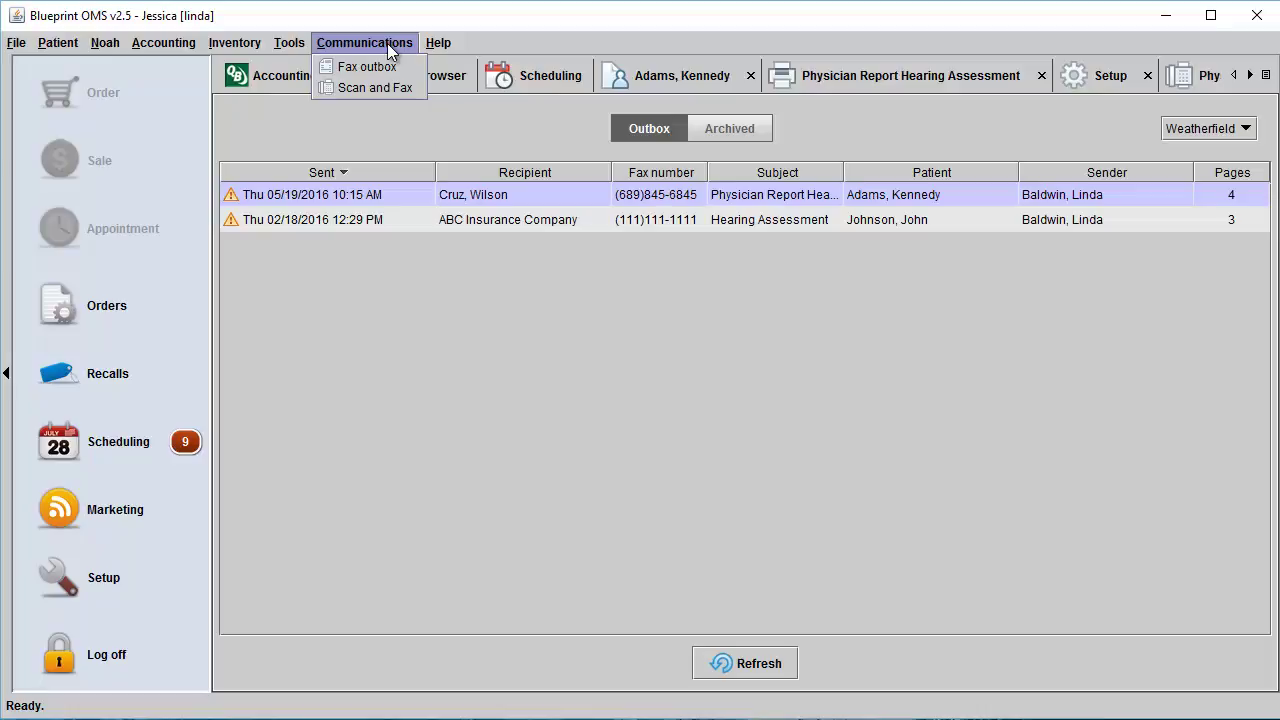
mouse_move(295, 44)
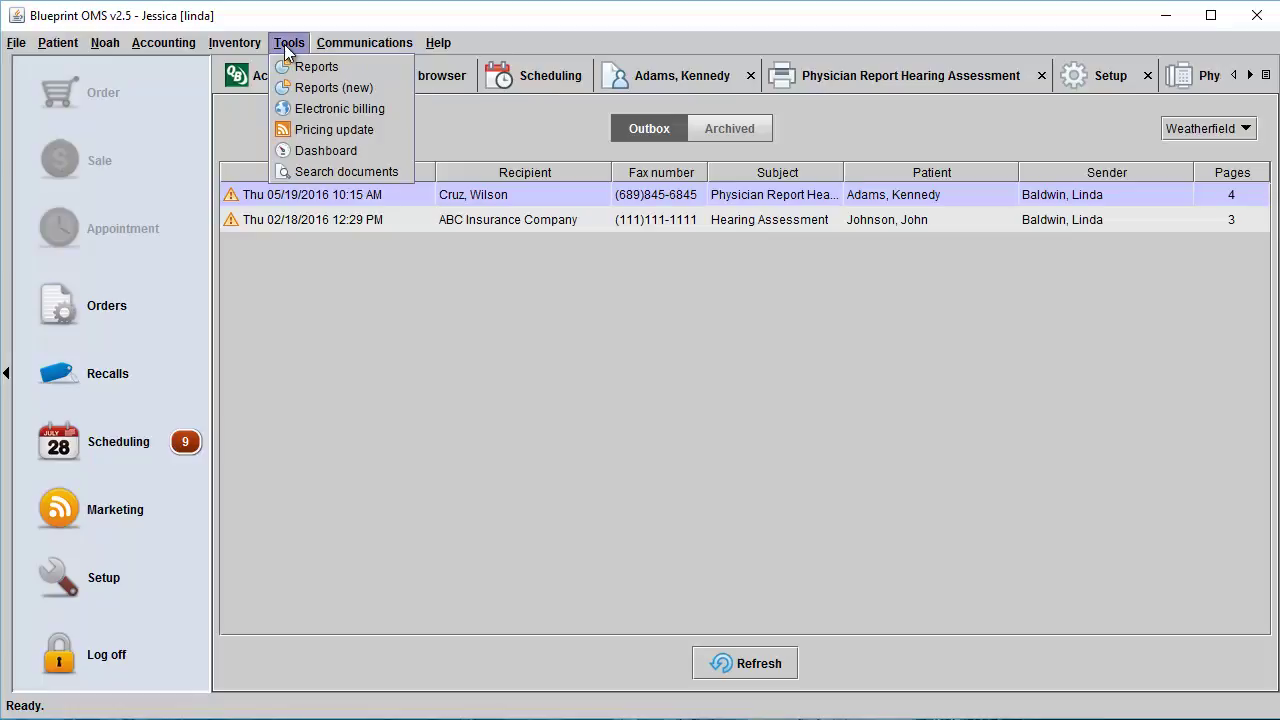
left_click(306, 172)
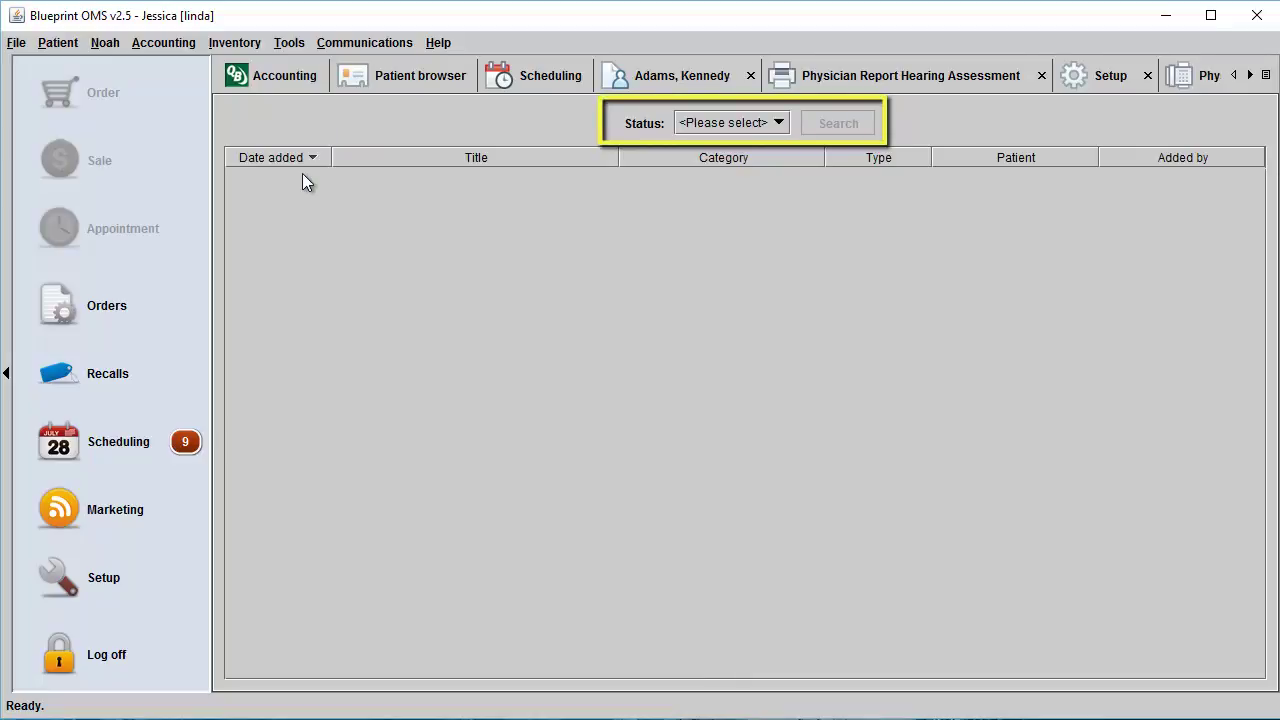
left_click(713, 122)
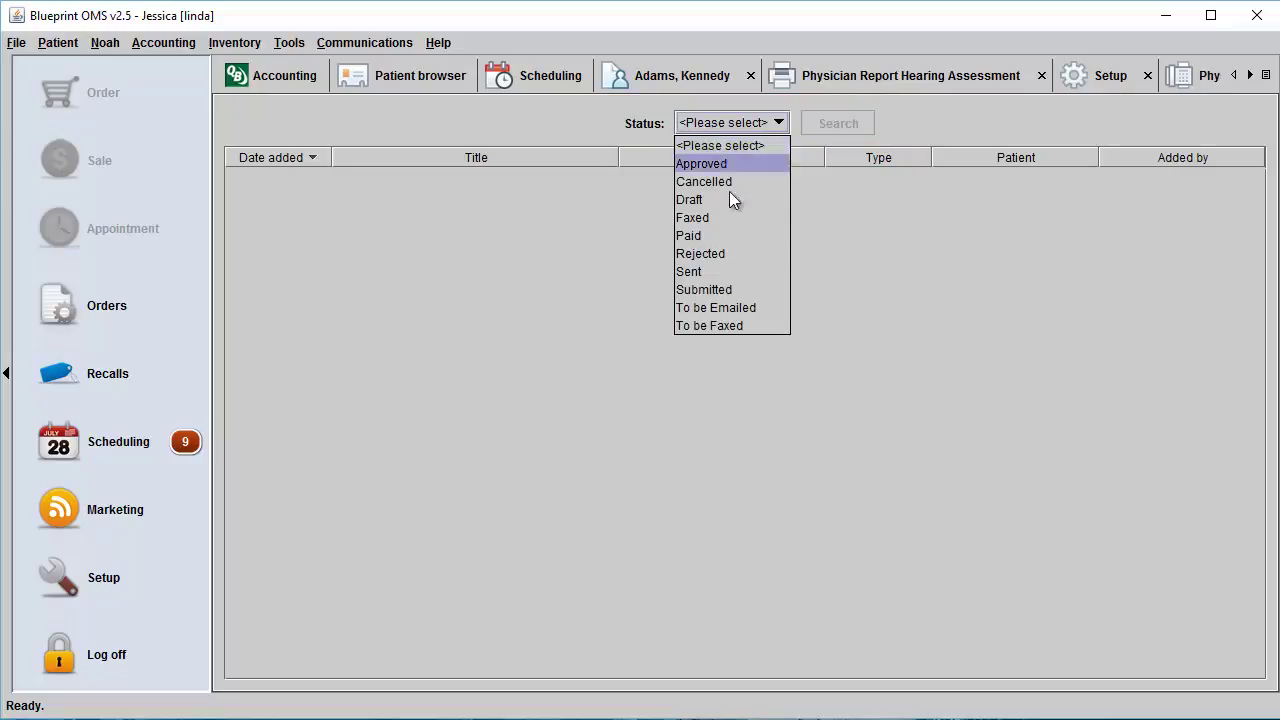
left_click(740, 326)
left_click(858, 122)
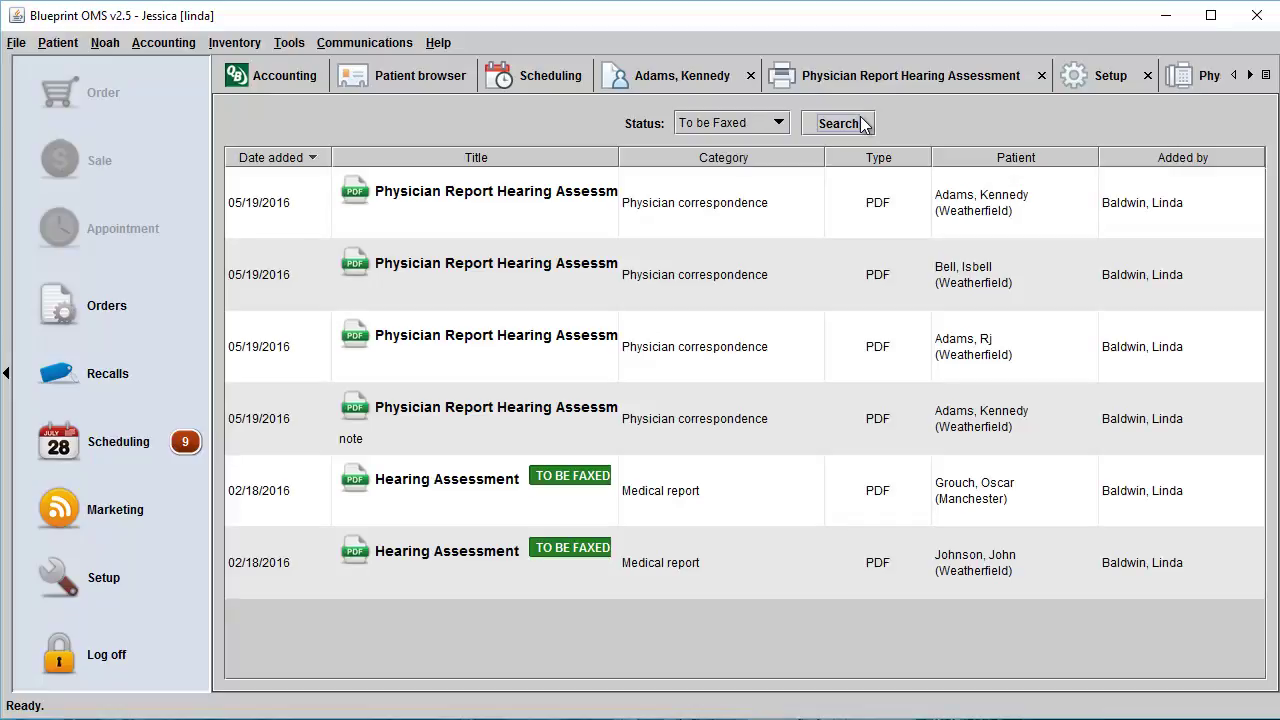
left_click(612, 158)
left_click_drag(618, 158, 796, 171)
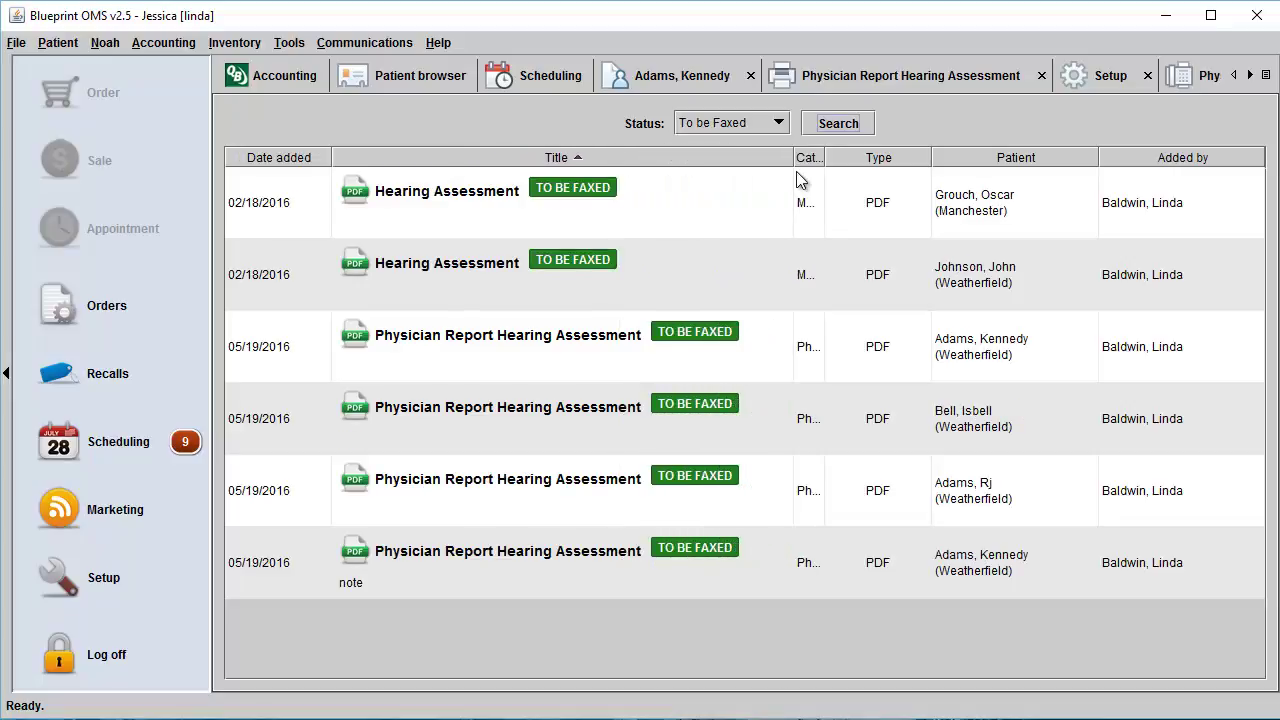
- Look at the available actions and status options for the second Hearing Assessment in the search results, keeping its current status
left_click(666, 270)
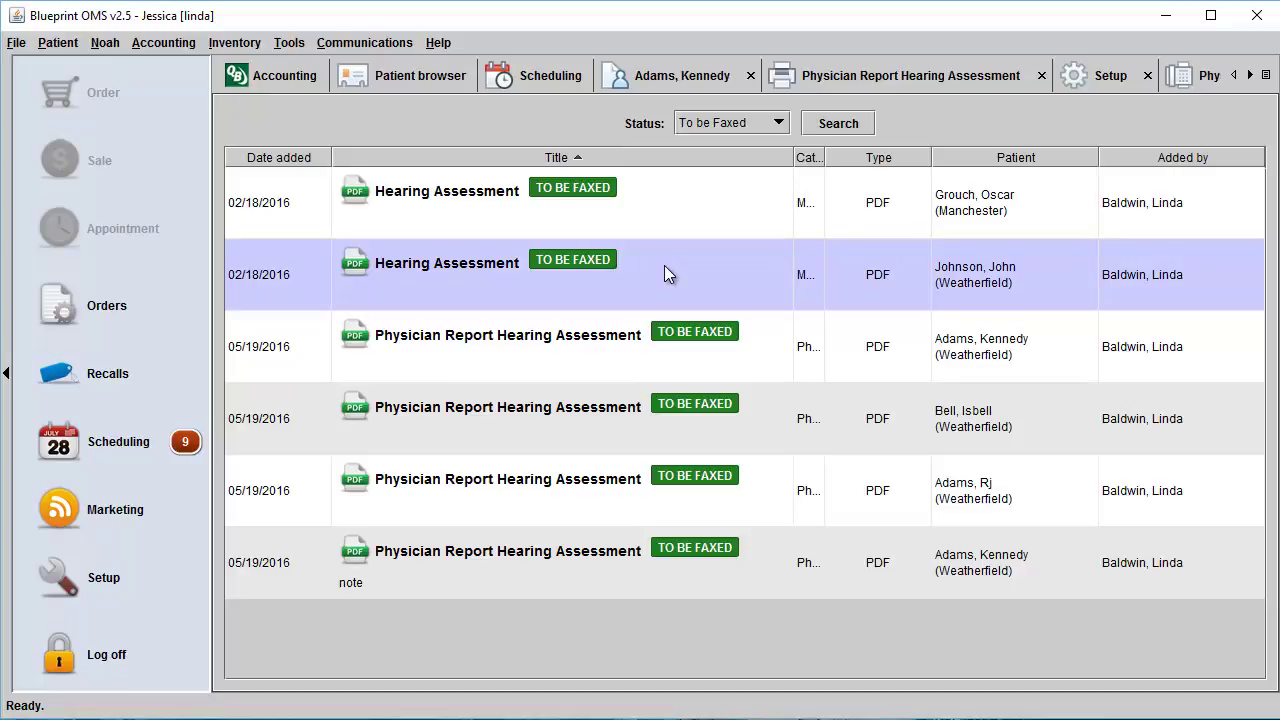
right_click(666, 272)
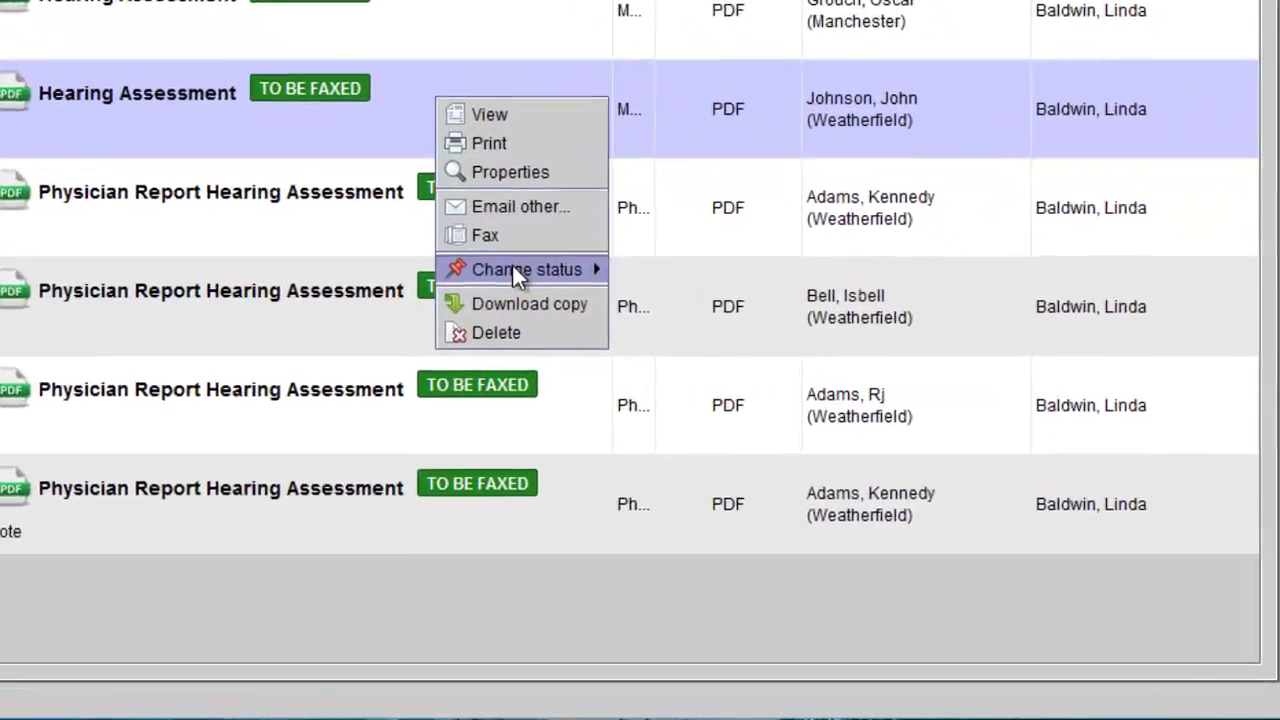
mouse_move(721, 389)
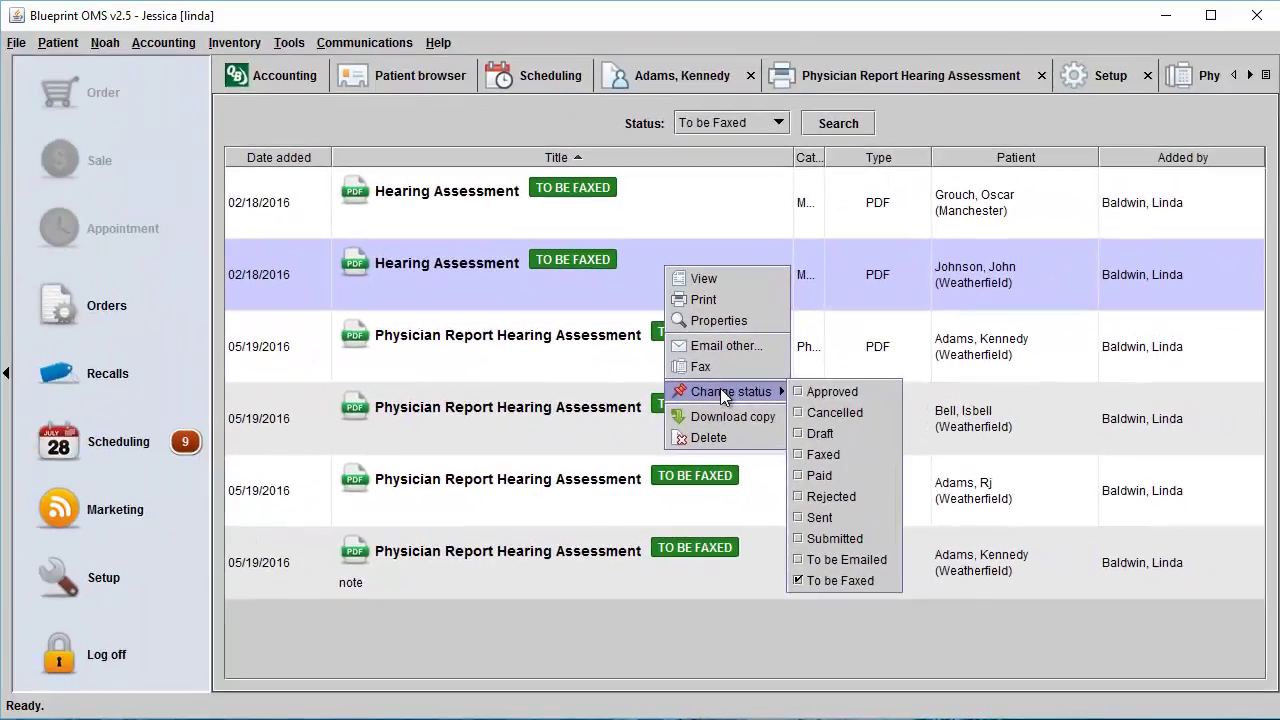
left_click(563, 138)
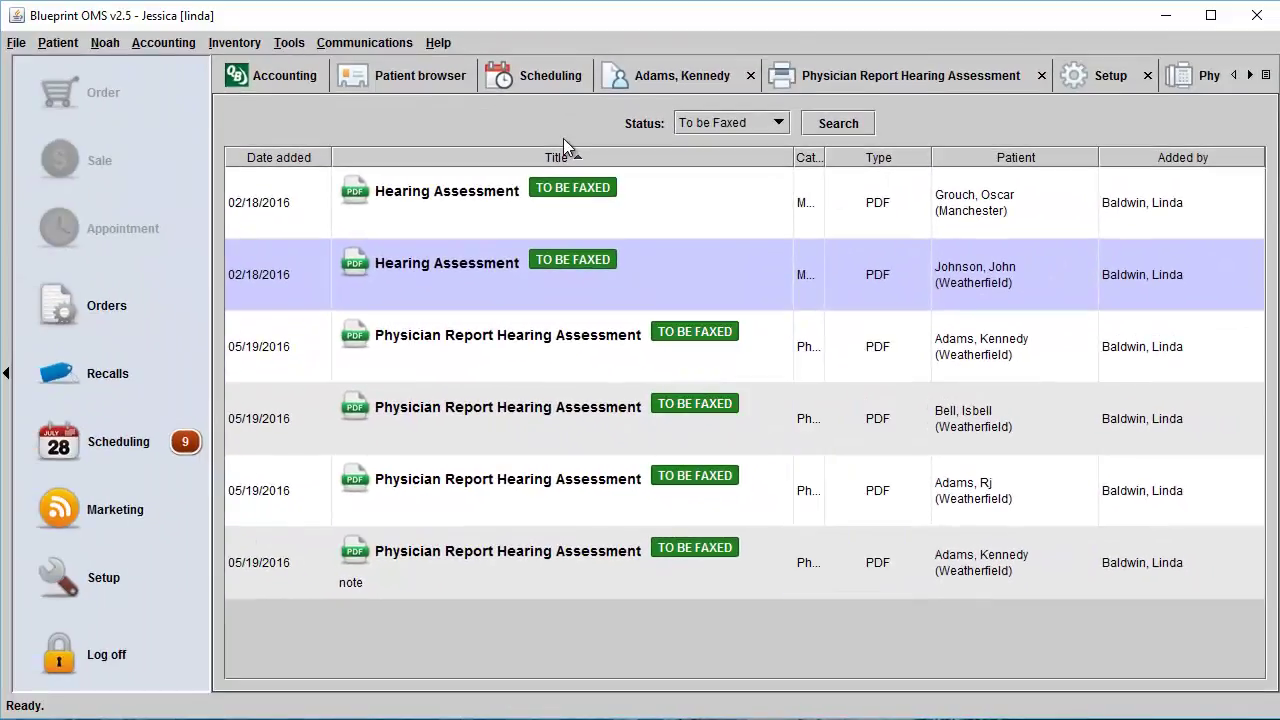
- Start a fax of the second Physician Report Hearing Assessment in the search results
left_click(540, 427)
right_click(540, 420)
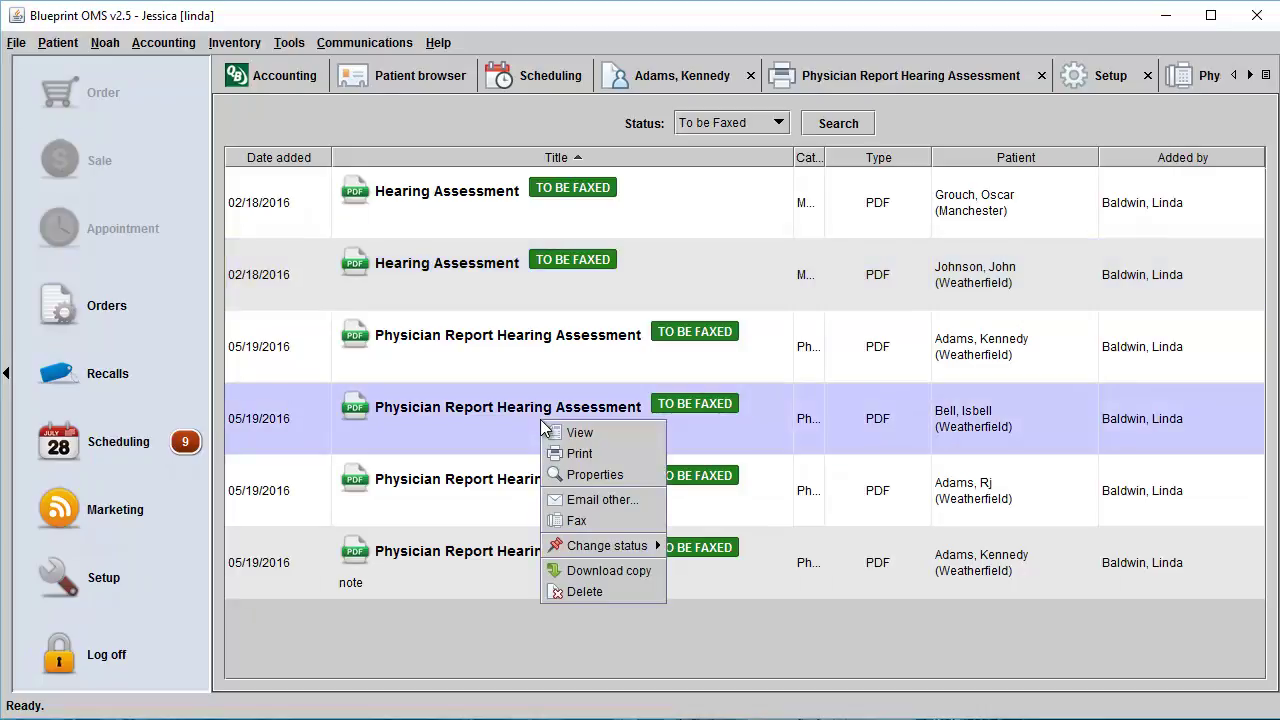
left_click(603, 521)
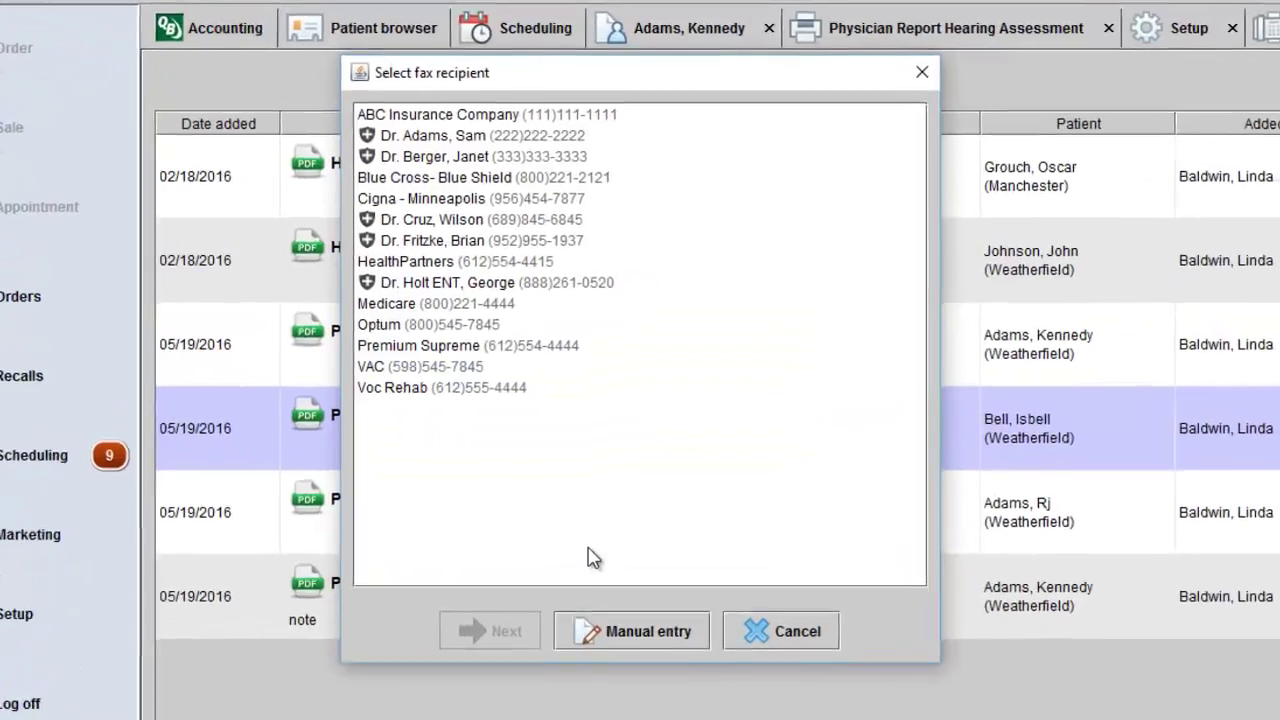